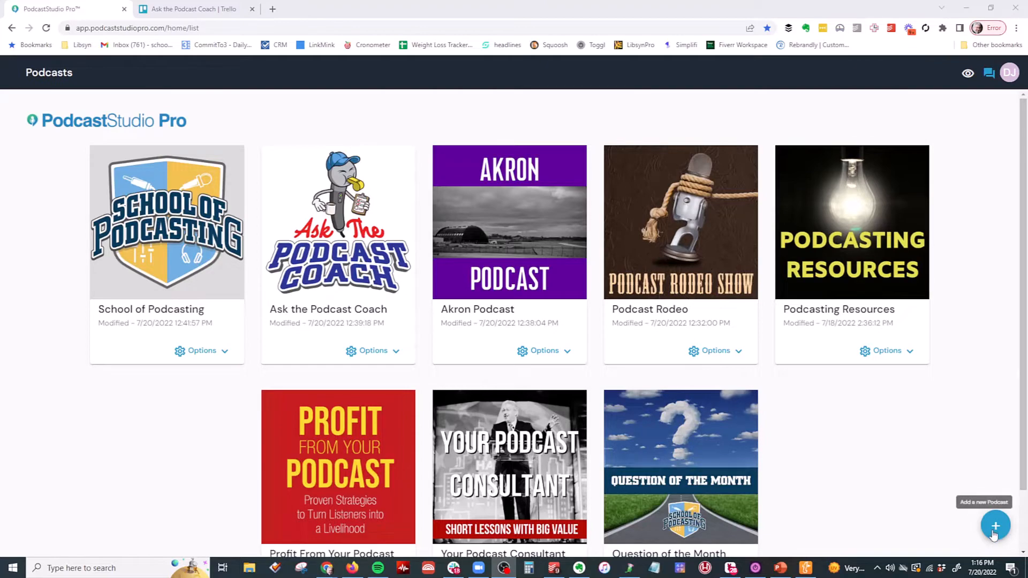
# Start a new podcast titled "Podcast Review Show" and add PODCASTREVIEWSHOW512.jpg as its cover image
pyautogui.click(995, 525)
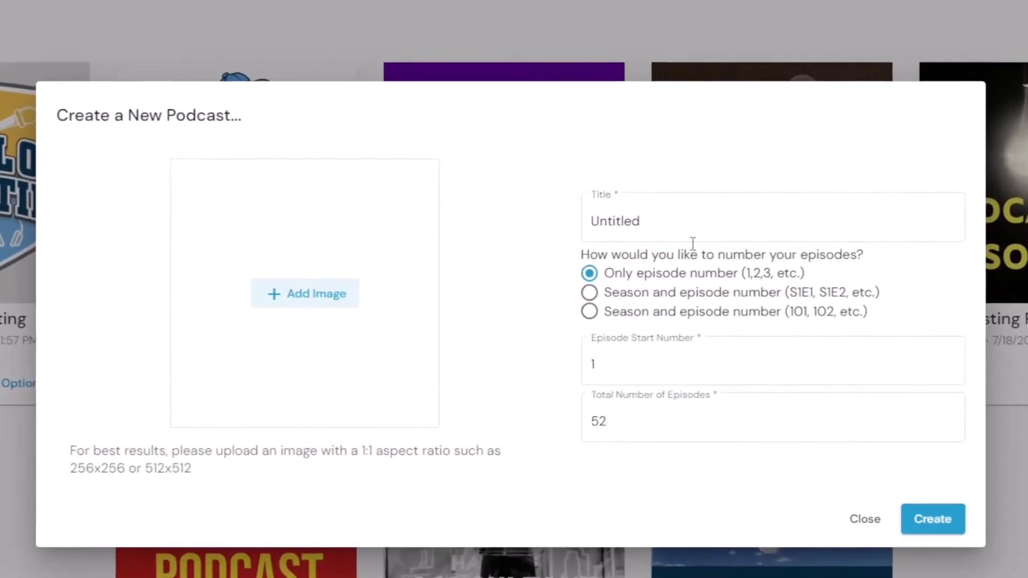
pyautogui.moveTo(627, 231); pyautogui.dragTo(502, 225)
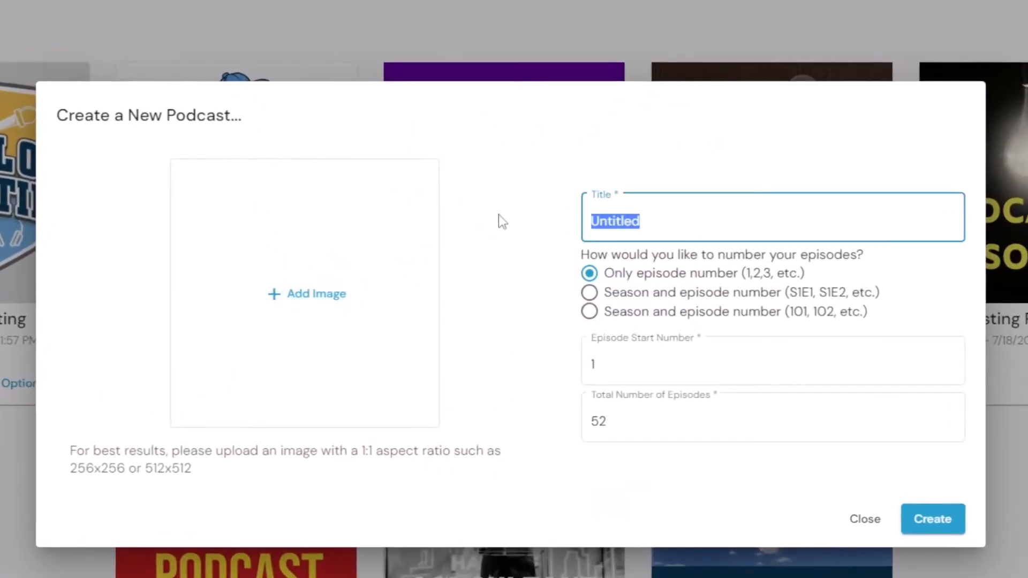
pyautogui.write('Podcast Re')
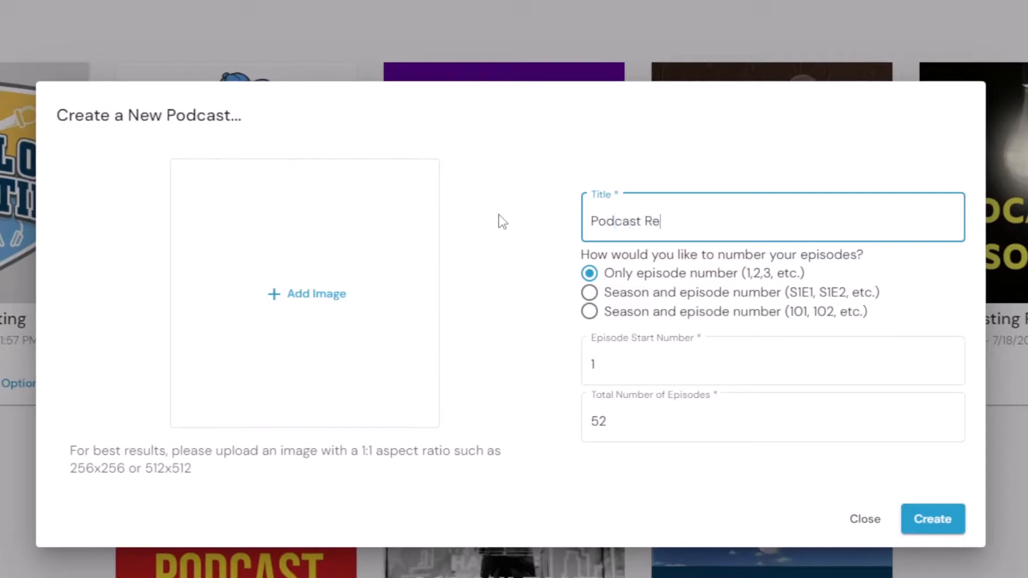
pyautogui.write('vie')
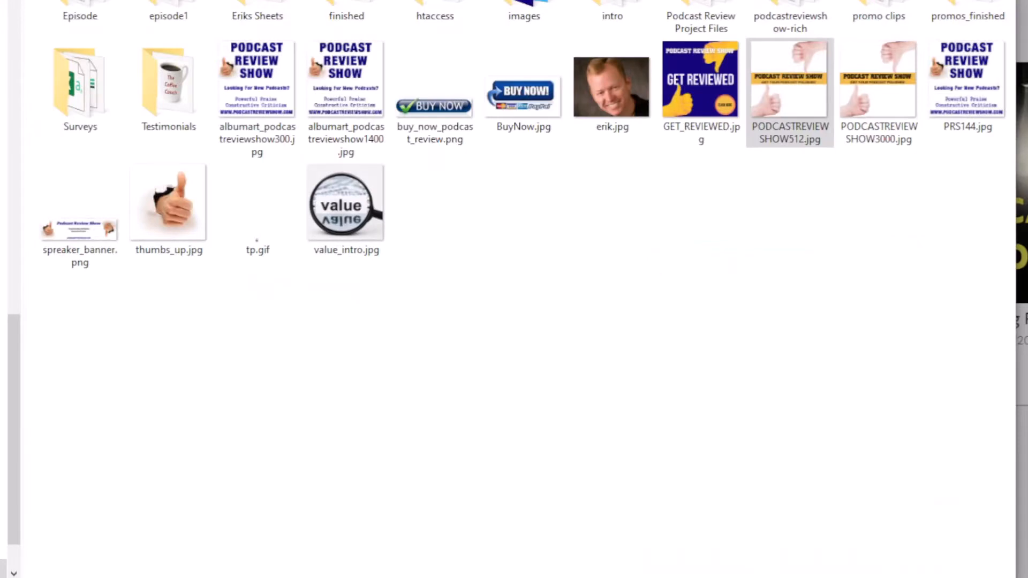
pyautogui.press('Return')
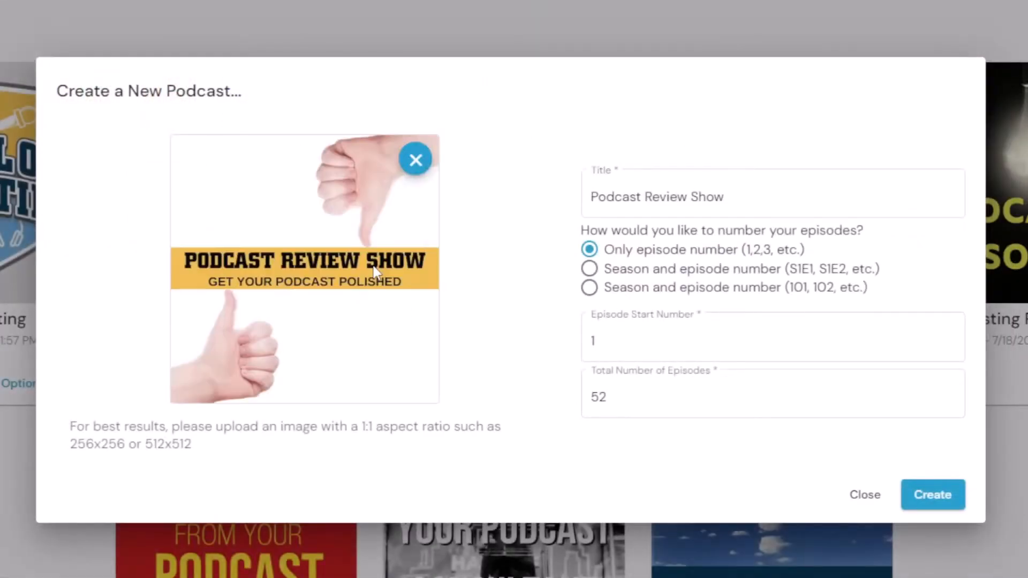
# Set the new podcast's episode start number to 117 and create the podcast
pyautogui.moveTo(610, 343); pyautogui.dragTo(562, 325)
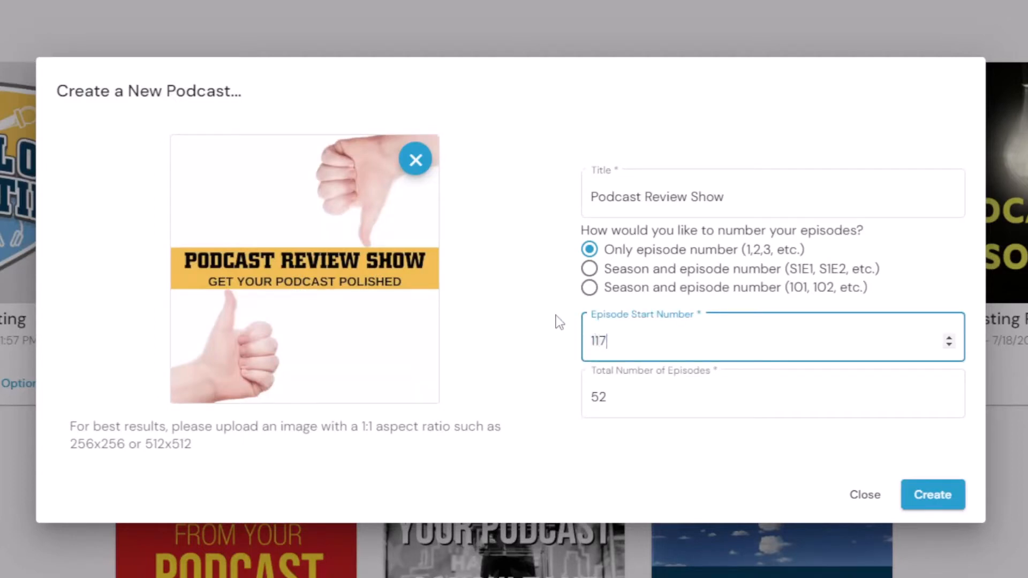
pyautogui.click(933, 498)
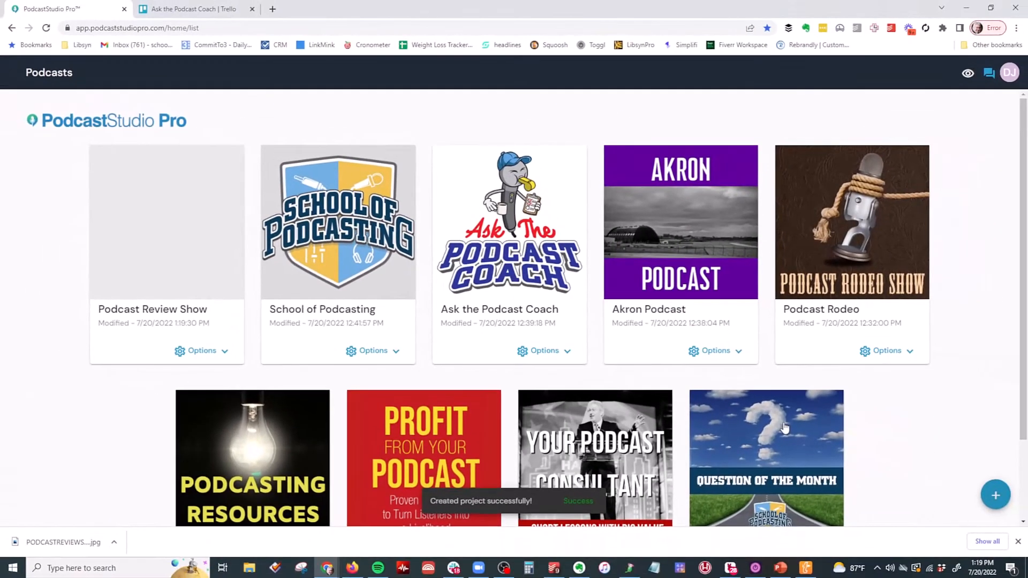
# Open the Podcast Review Show and apply the ROUNDTABLE format to episode 117
pyautogui.click(223, 353)
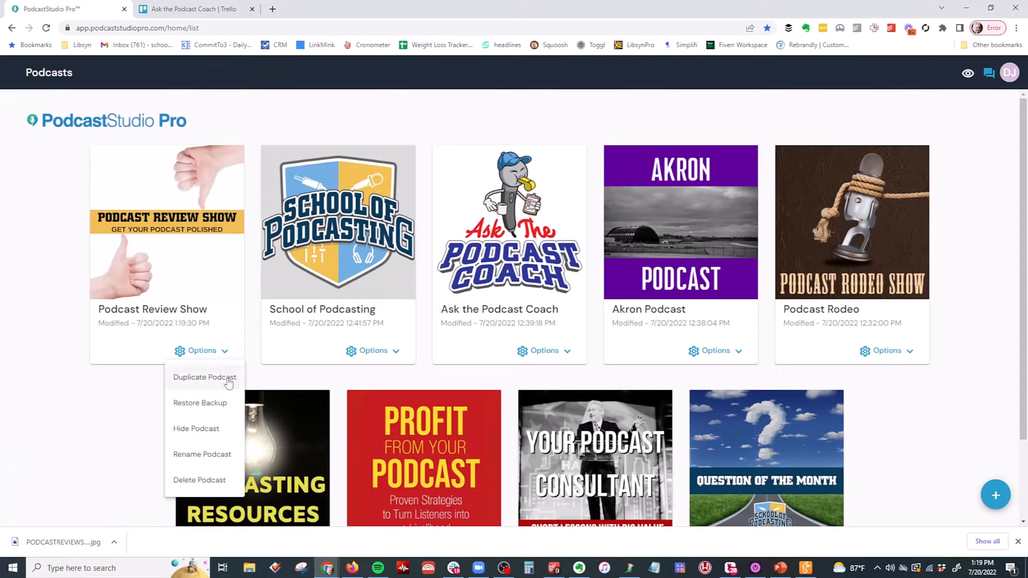
pyautogui.click(189, 240)
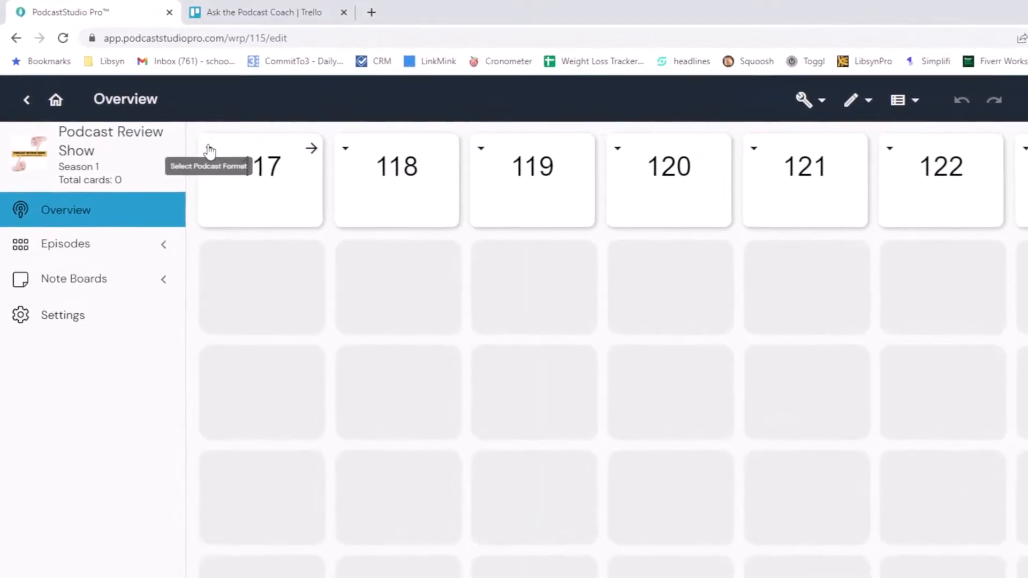
pyautogui.click(206, 147)
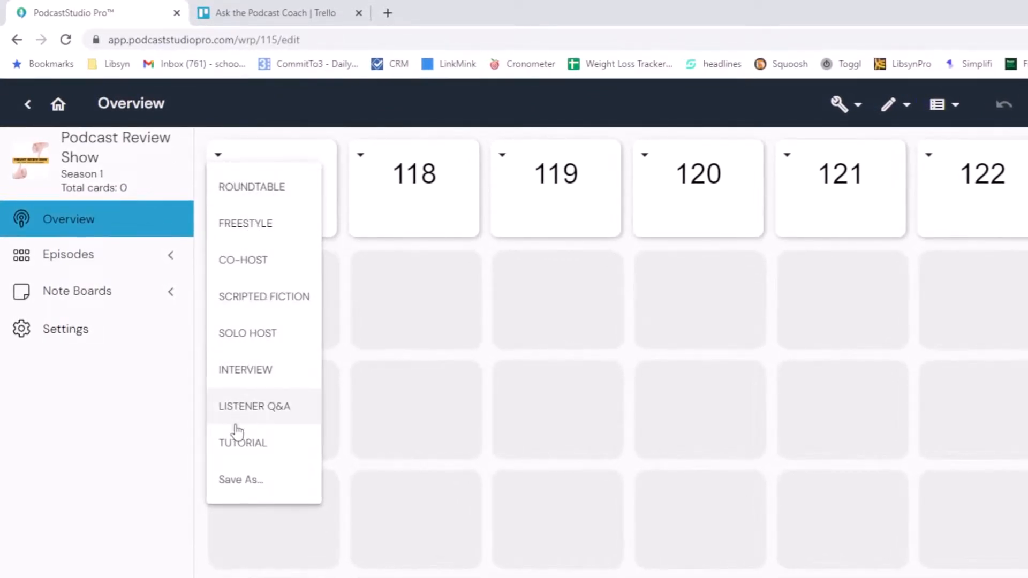
pyautogui.click(238, 185)
# Move episode 117's SPONSOR MESSAGE card above the INTRO / MUSICAL INTRO card
pyautogui.scroll(-10, 269, 303)
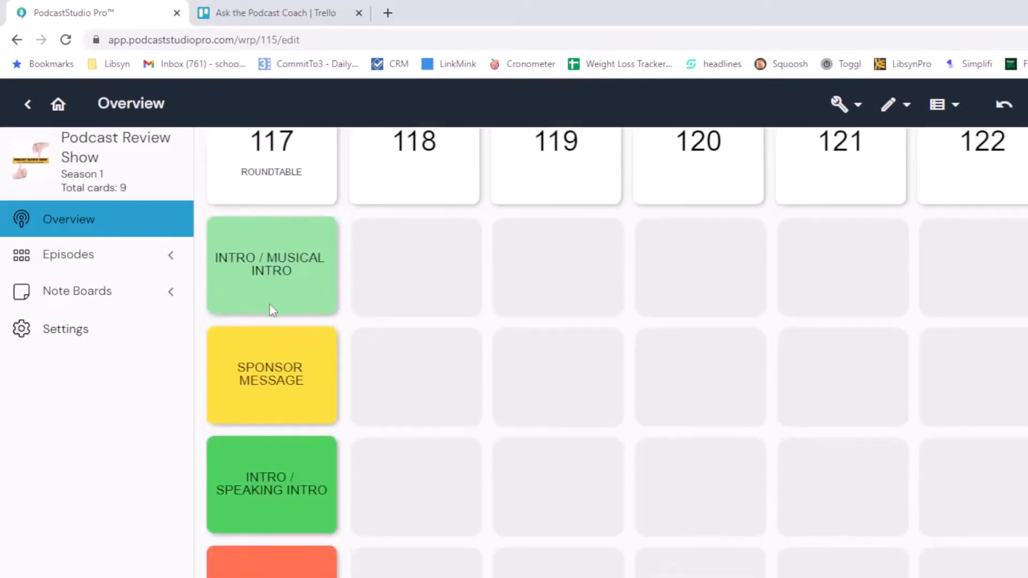
pyautogui.scroll(8, 268, 304)
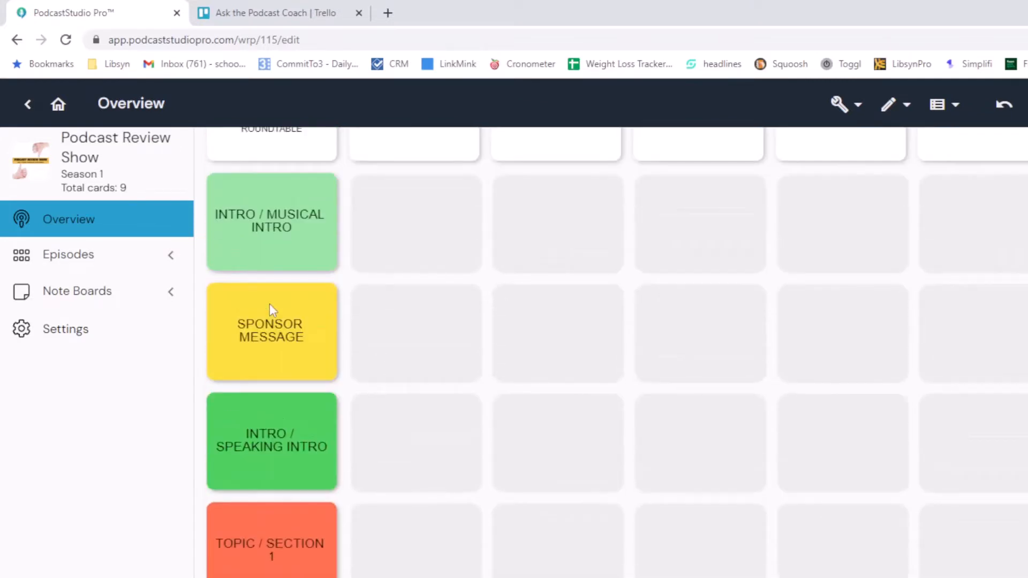
pyautogui.scroll(2, 268, 304)
pyautogui.moveTo(284, 413); pyautogui.dragTo(274, 238)
pyautogui.scroll(-5, 293, 550)
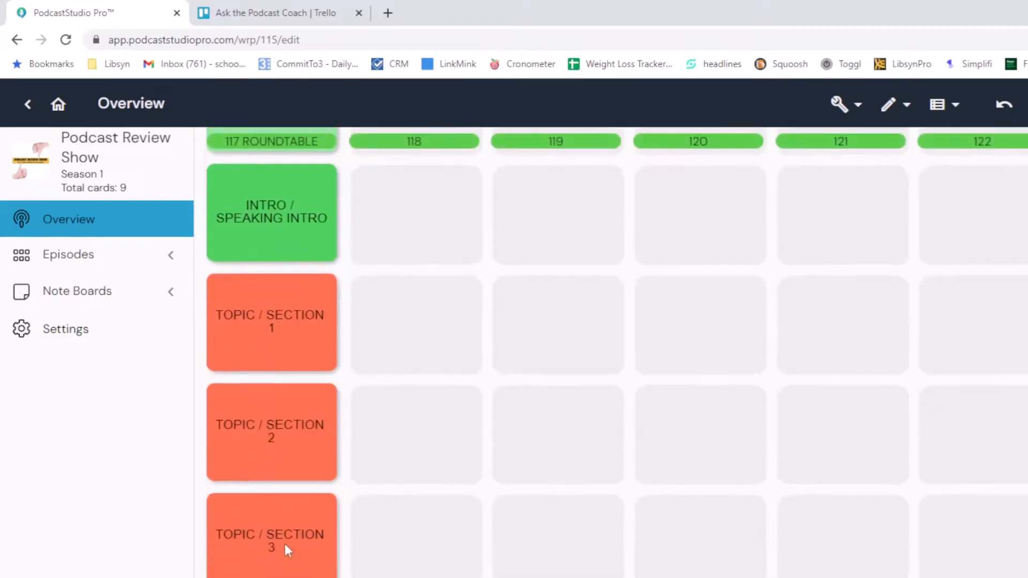
pyautogui.scroll(5, 348, 485)
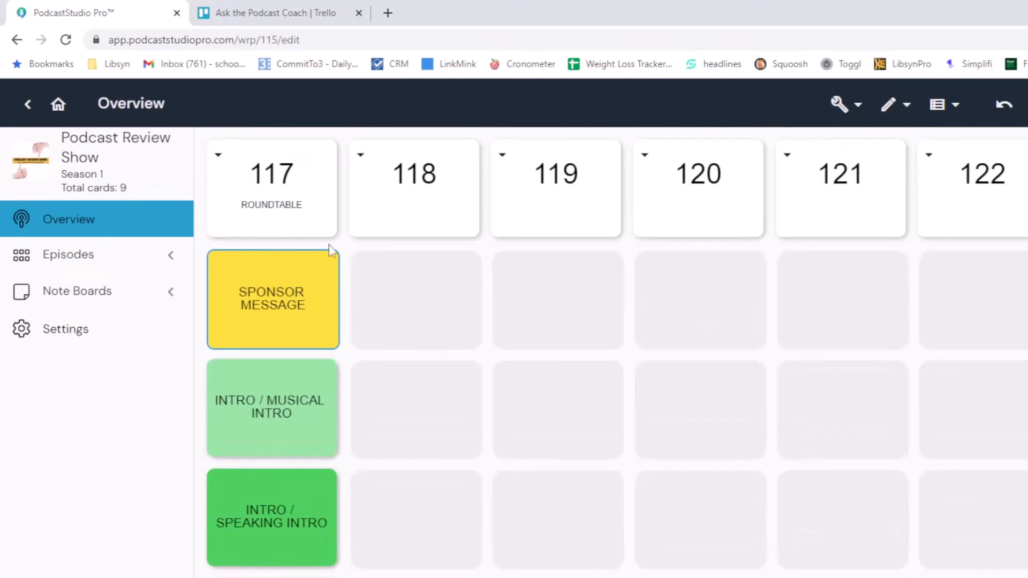
# Add an INTRO / MUSICAL INTRO card to episode 118 and place it in the second row
pyautogui.rightClick(416, 296)
pyautogui.click(416, 296)
pyautogui.rightClick(416, 296)
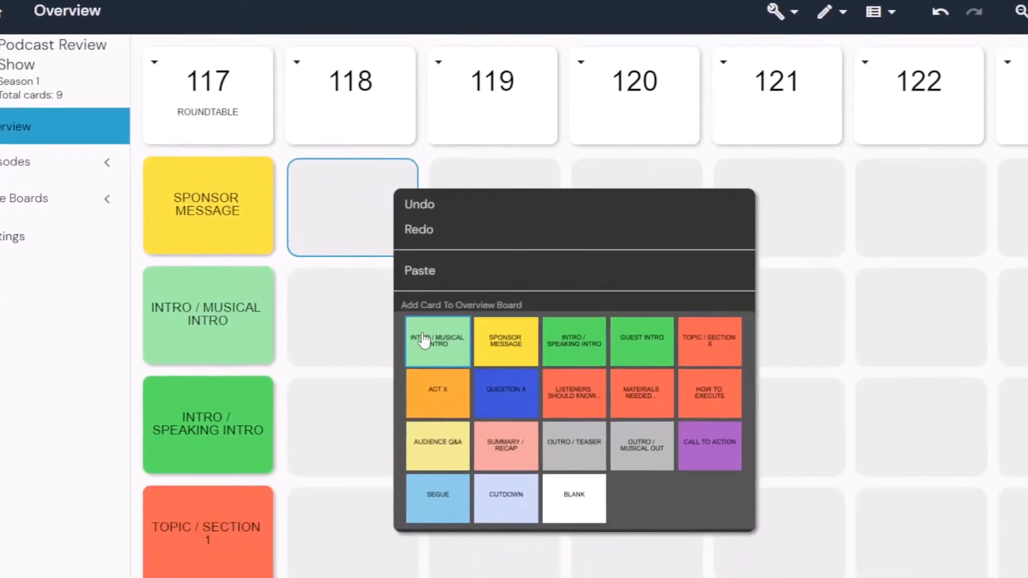
pyautogui.click(424, 340)
pyautogui.moveTo(337, 209); pyautogui.dragTo(344, 317)
# Add a BLANK card in the first row of episode 118 and change its text to "SHOW INTRO"
pyautogui.rightClick(351, 217)
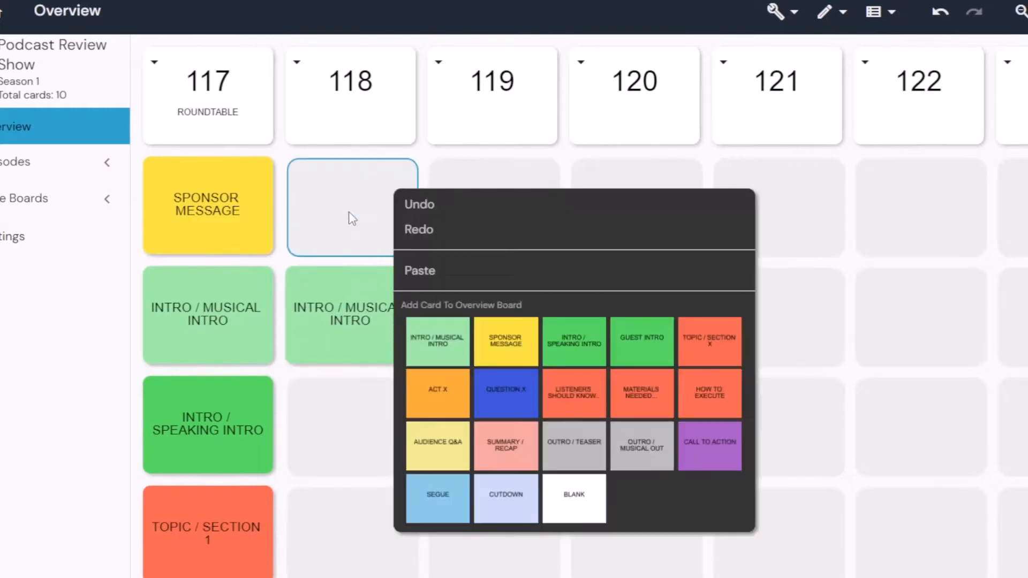
pyautogui.click(579, 490)
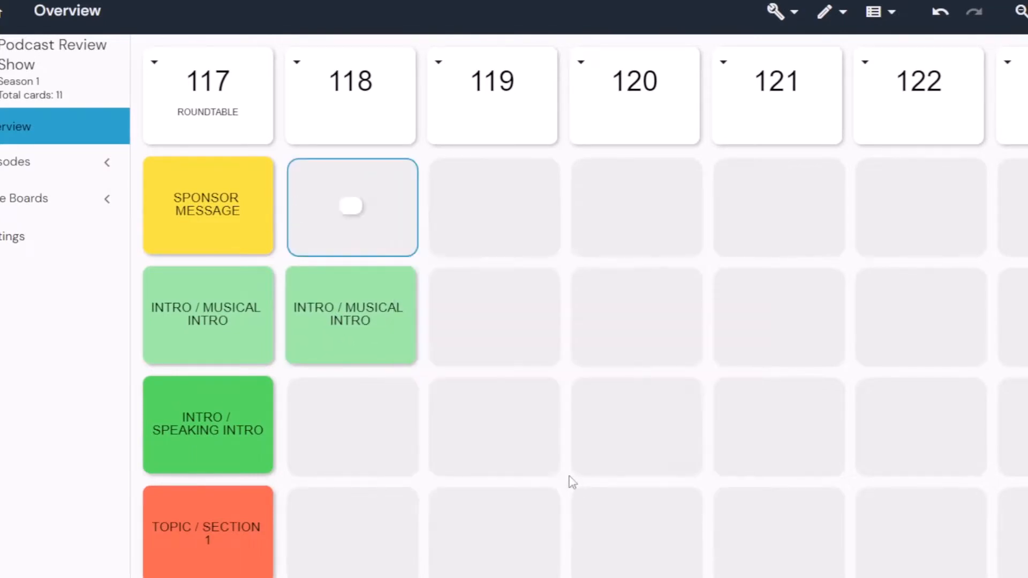
pyautogui.doubleClick(358, 200)
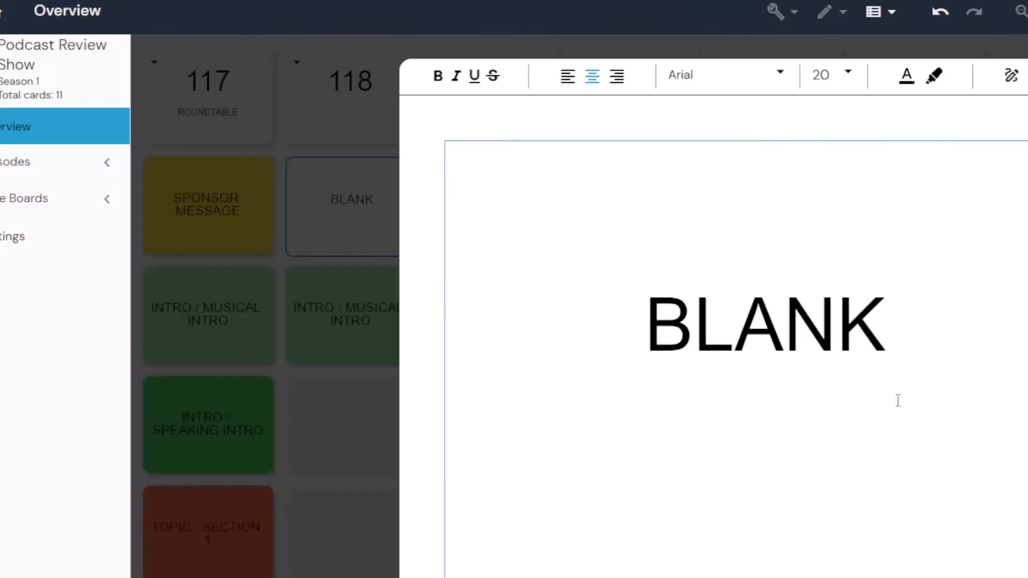
pyautogui.moveTo(897, 351); pyautogui.dragTo(539, 312)
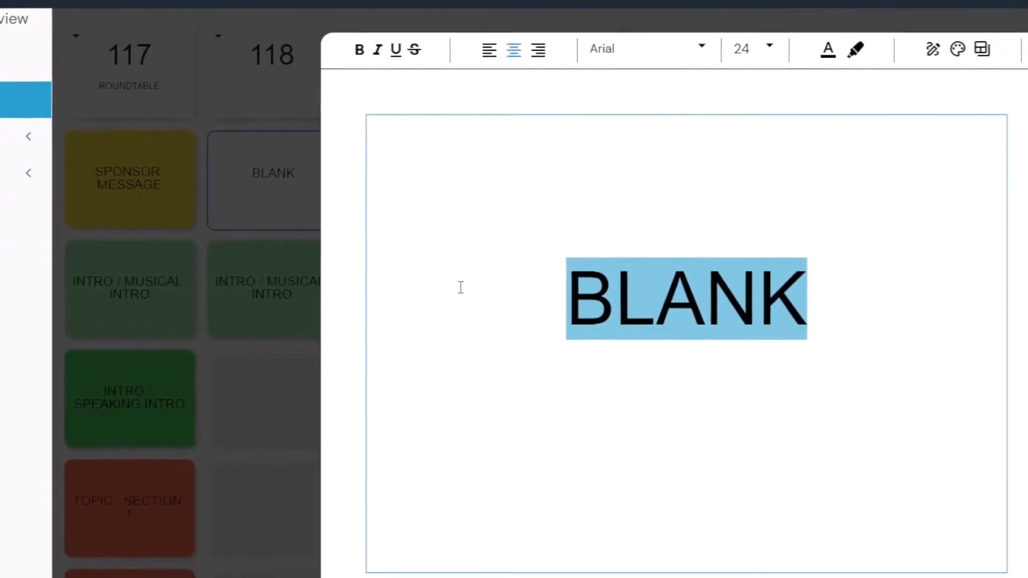
pyautogui.write('SHOW ')
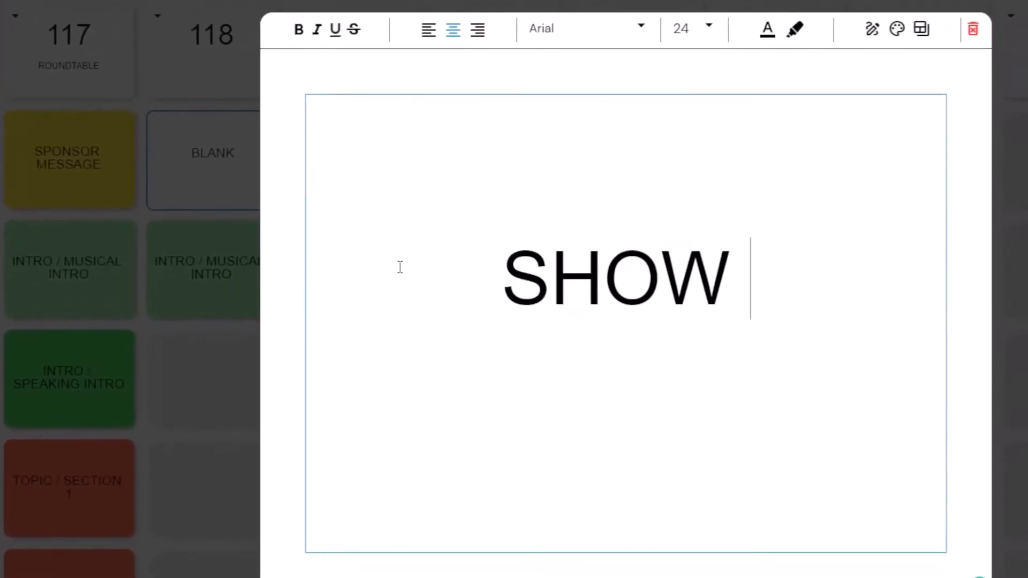
pyautogui.write('INTRO')
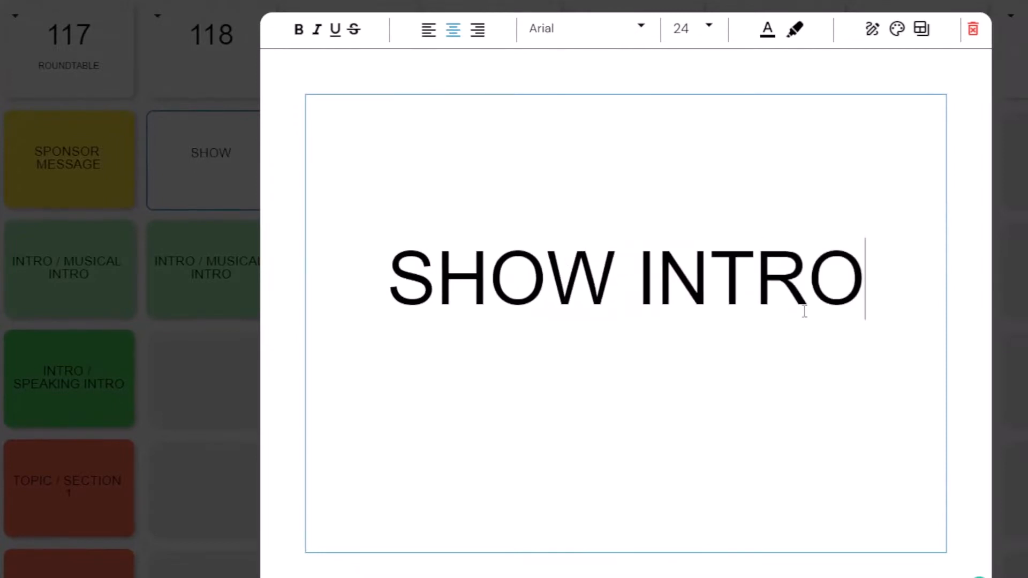
pyautogui.click(1012, 316)
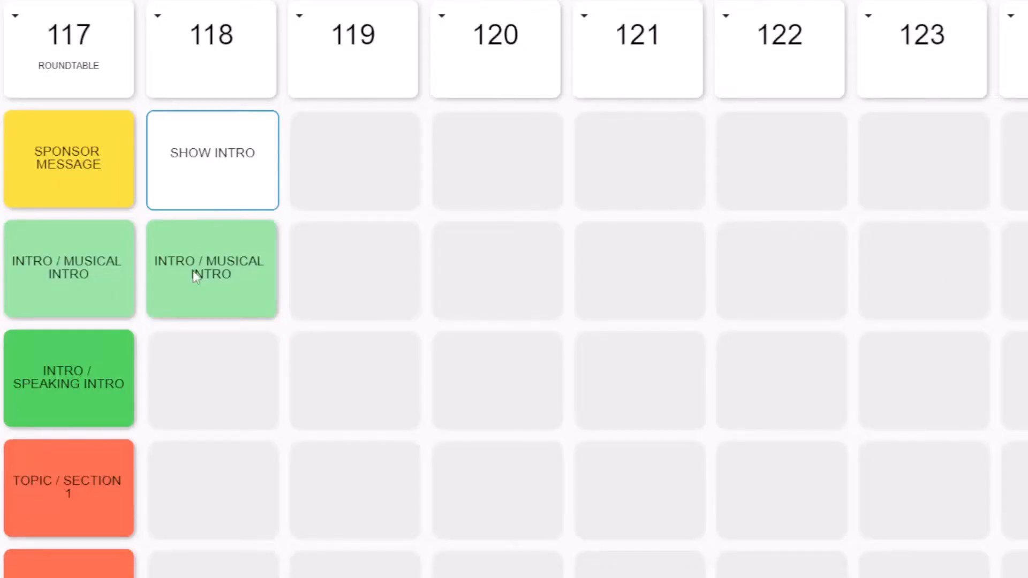
# Add three TOPIC / SECTION cards to episode 118 in the rows below the musical intro card
pyautogui.click(206, 364)
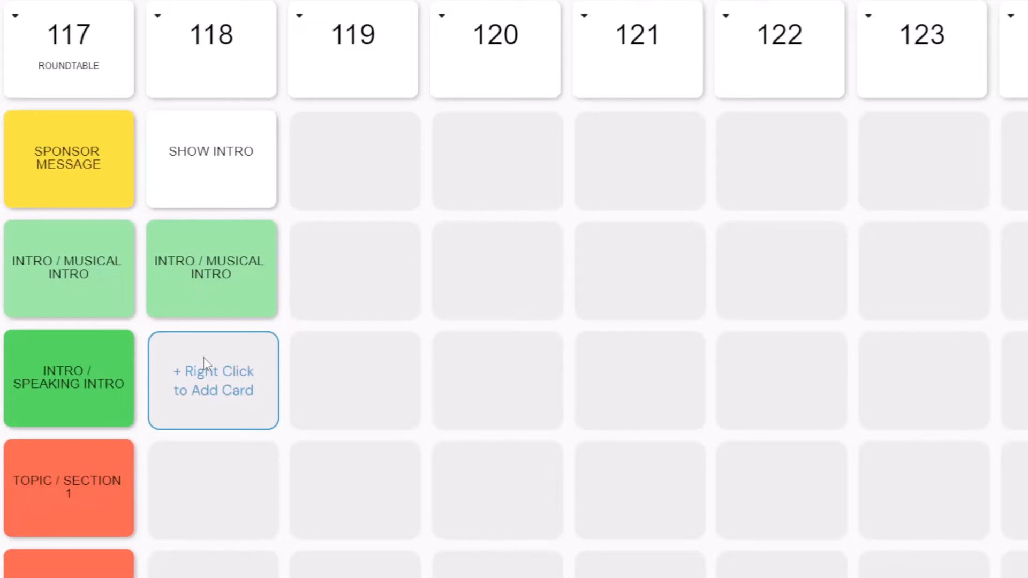
pyautogui.rightClick(203, 358)
pyautogui.click(583, 428)
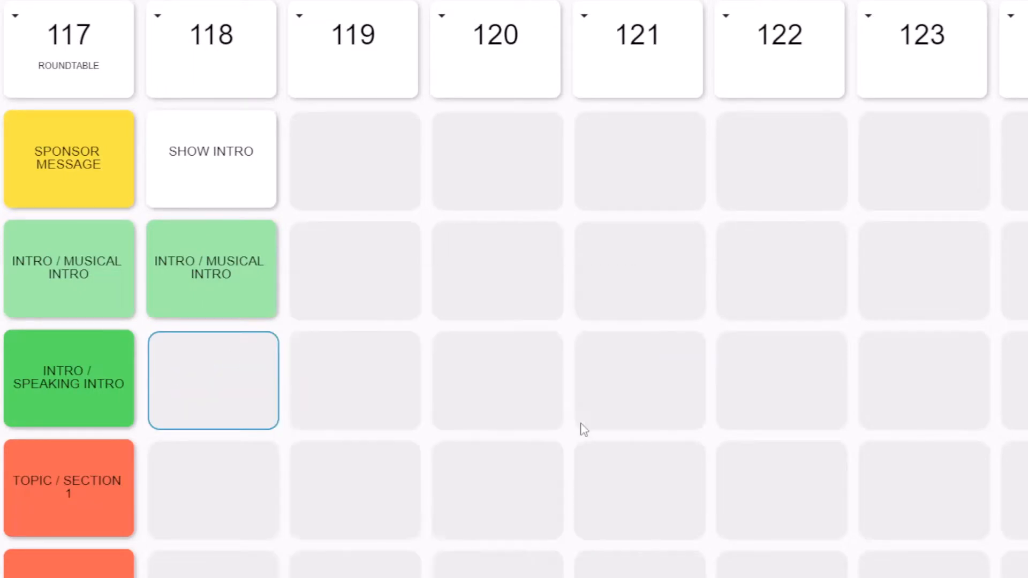
pyautogui.scroll(-2, 188, 375)
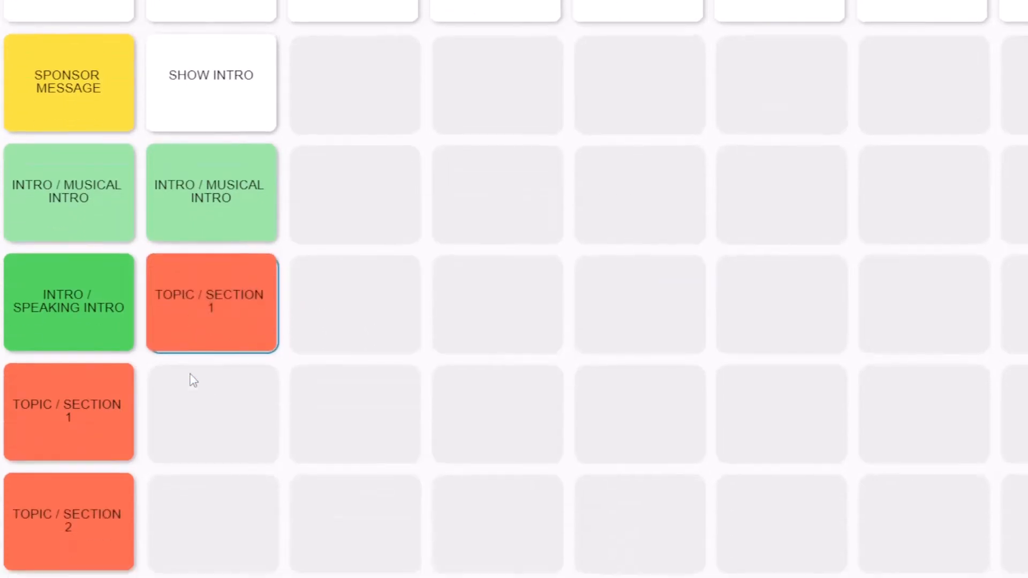
pyautogui.rightClick(193, 378)
pyautogui.click(586, 435)
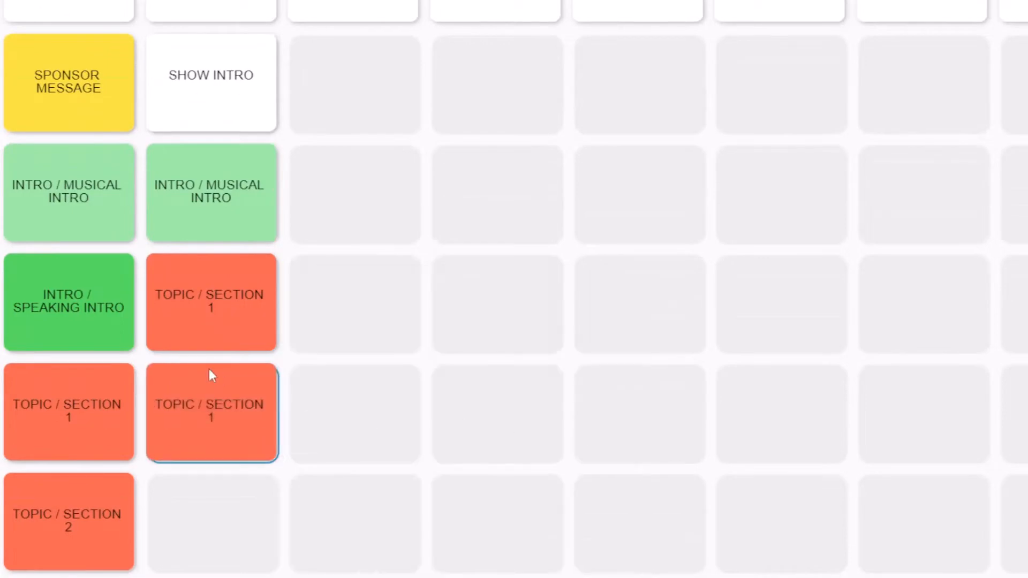
pyautogui.scroll(-3, 211, 378)
pyautogui.rightClick(210, 386)
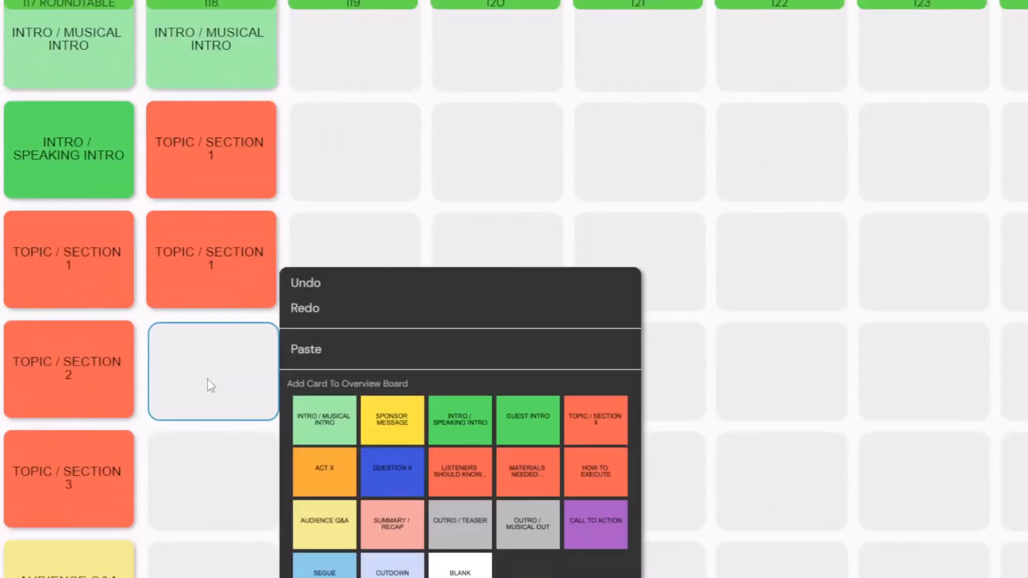
pyautogui.click(589, 428)
# Set the main color of episode 118's first TOPIC / SECTION card to the blue Question color and its text to white
pyautogui.click(214, 142)
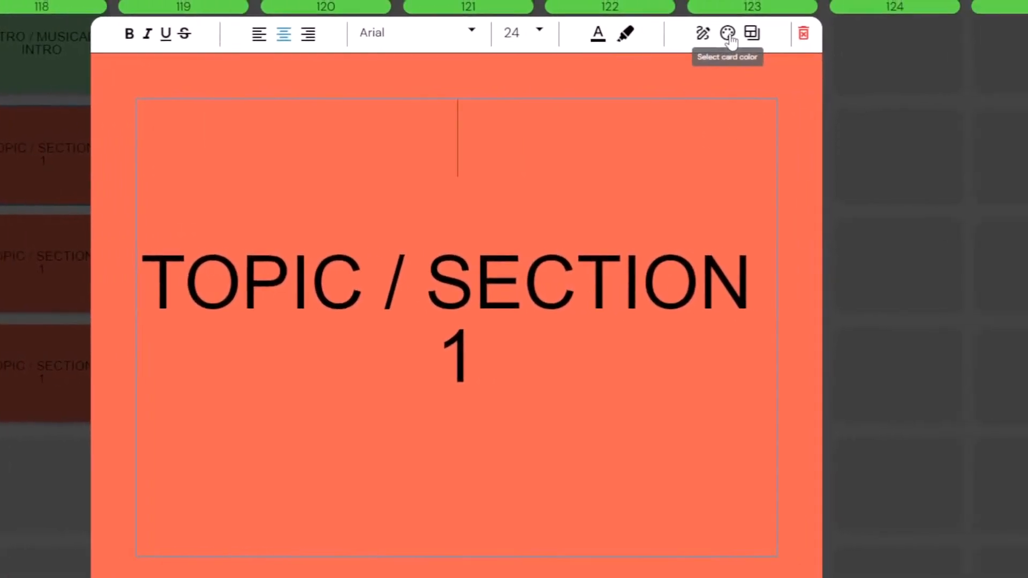
pyautogui.click(899, 32)
pyautogui.moveTo(720, 80)
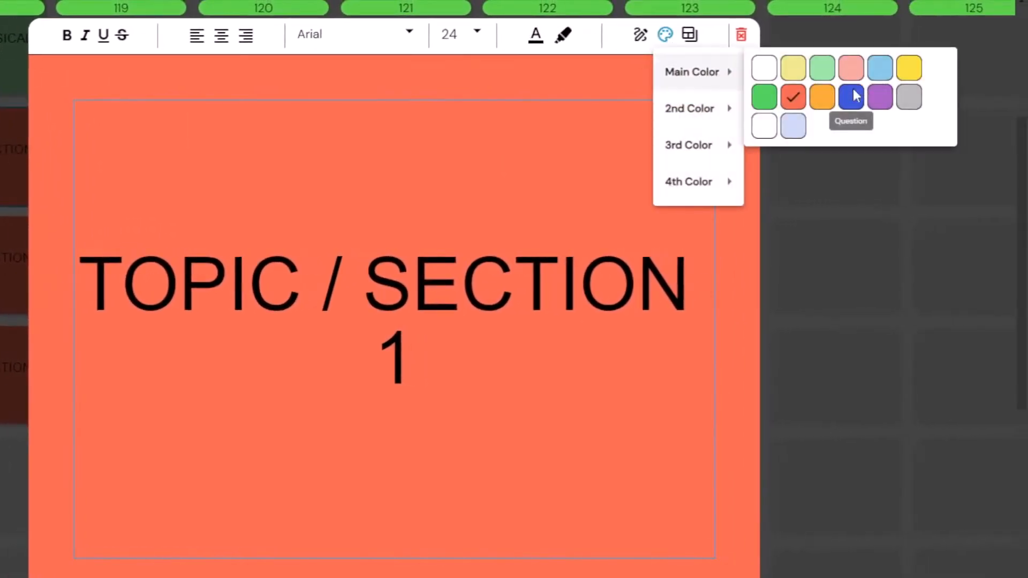
pyautogui.click(851, 96)
pyautogui.moveTo(500, 354); pyautogui.dragTo(94, 248)
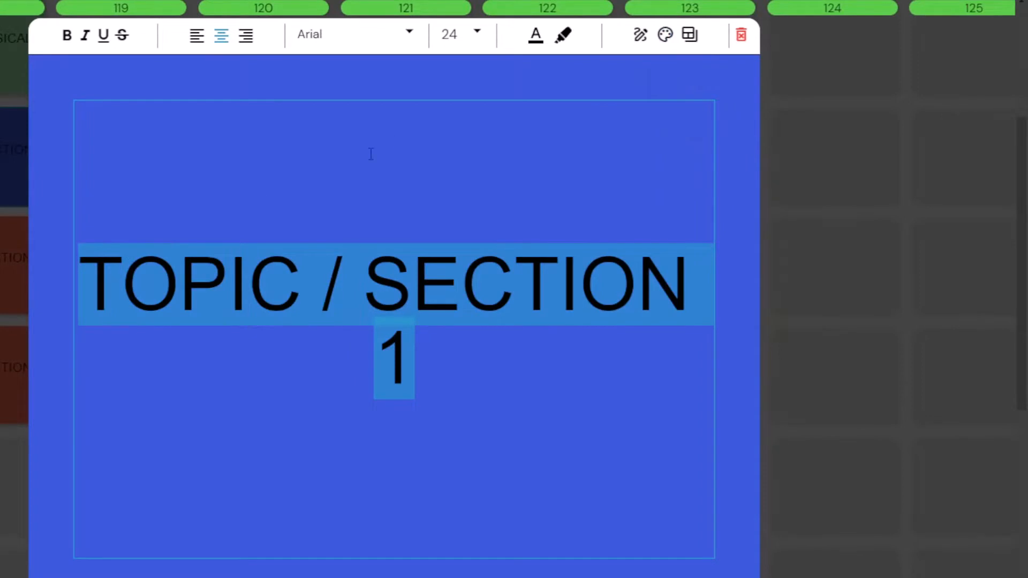
pyautogui.click(535, 35)
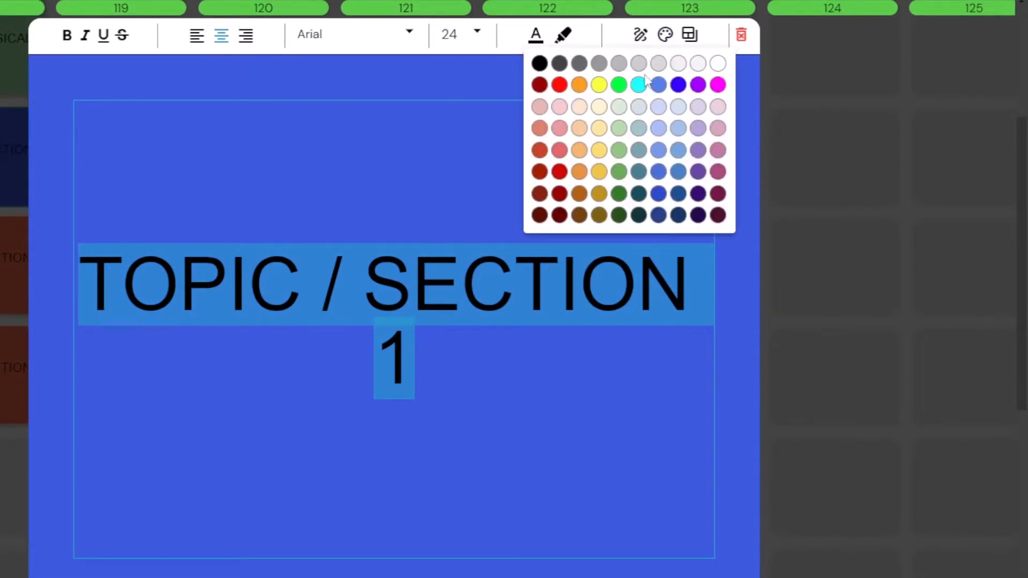
pyautogui.click(717, 64)
# Replace the blue card's text with "Goal of Podcast"
pyautogui.moveTo(436, 351); pyautogui.dragTo(99, 259)
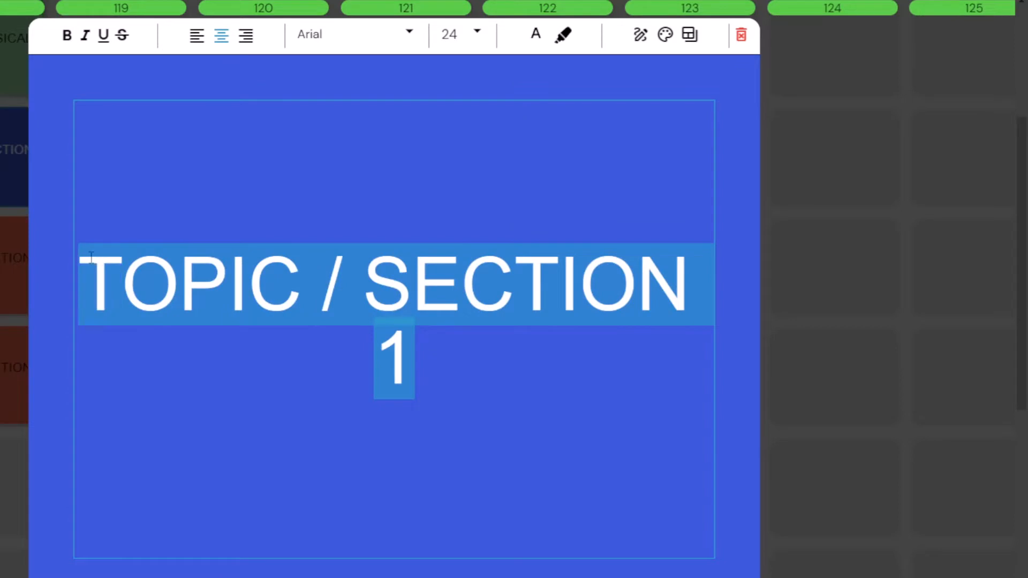
pyautogui.write('GOal of')
pyautogui.press('BackSpace')
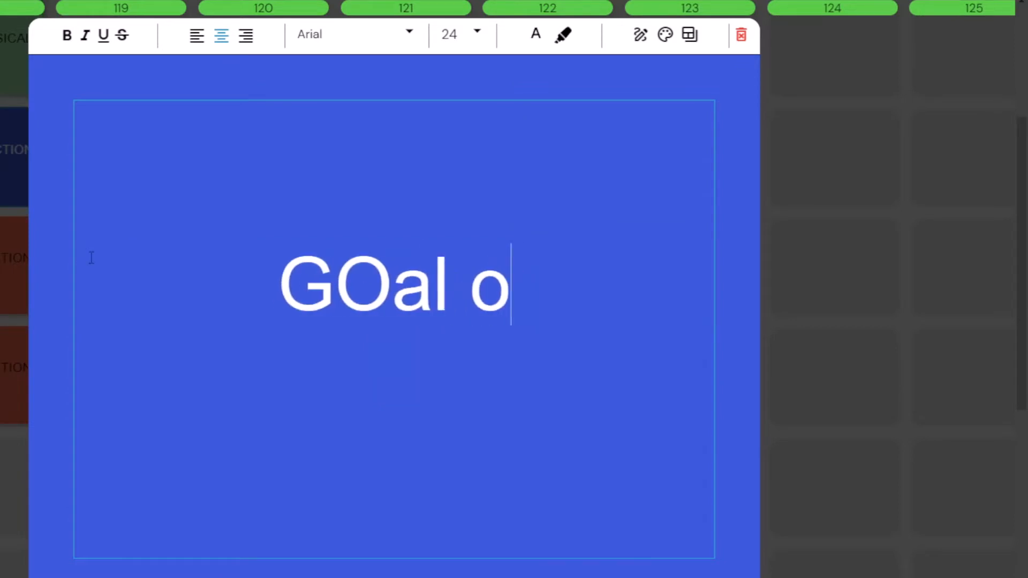
pyautogui.press('BackSpace')
pyautogui.press('BackSpace')
pyautogui.press('BackSpace')
pyautogui.press('BackSpace')
pyautogui.press('BackSpace')
pyautogui.write('oal')
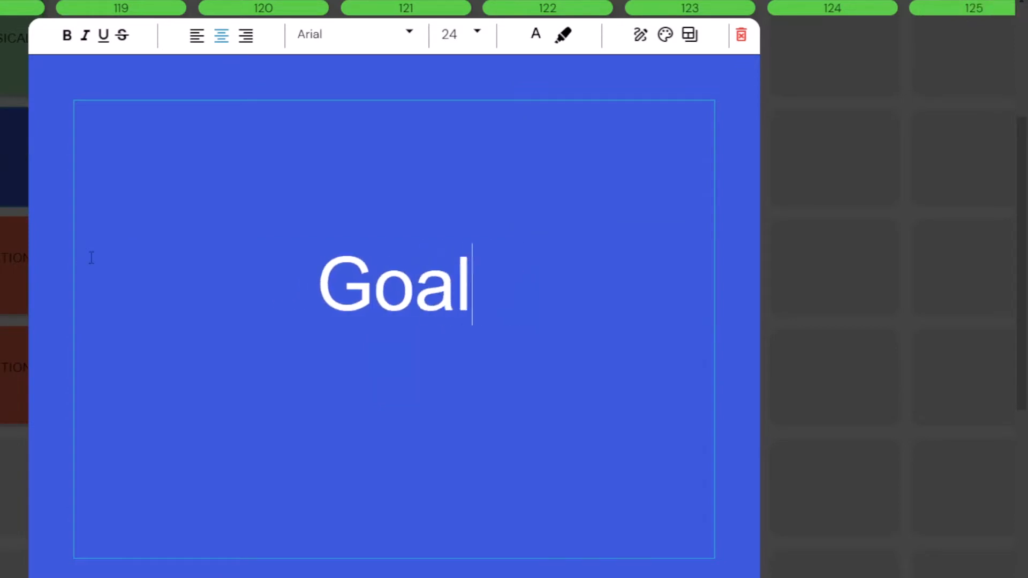
pyautogui.write(' of Podcast')
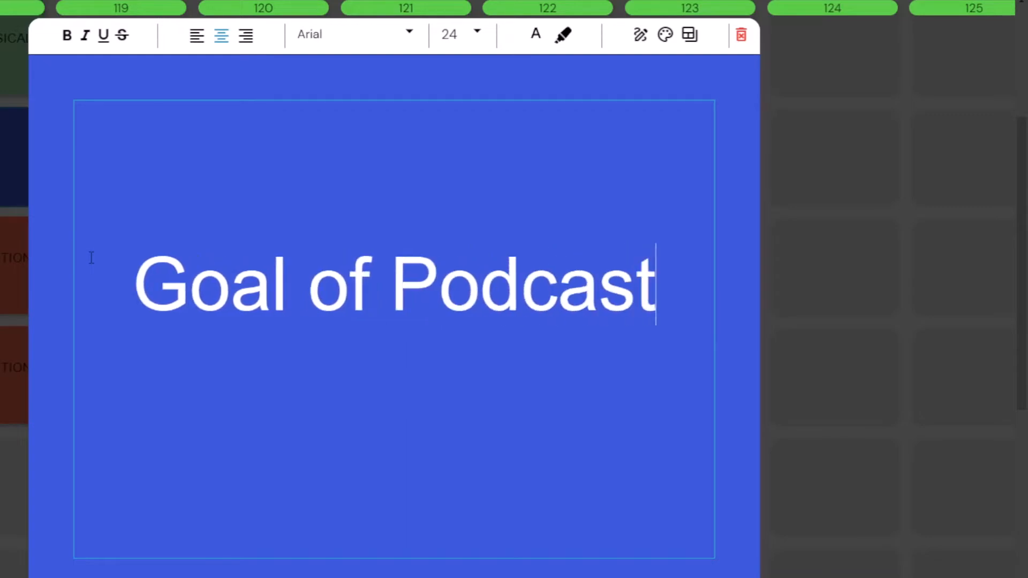
# Delete the two remaining orange TOPIC / SECTION cards from episode 118
pyautogui.click(860, 246)
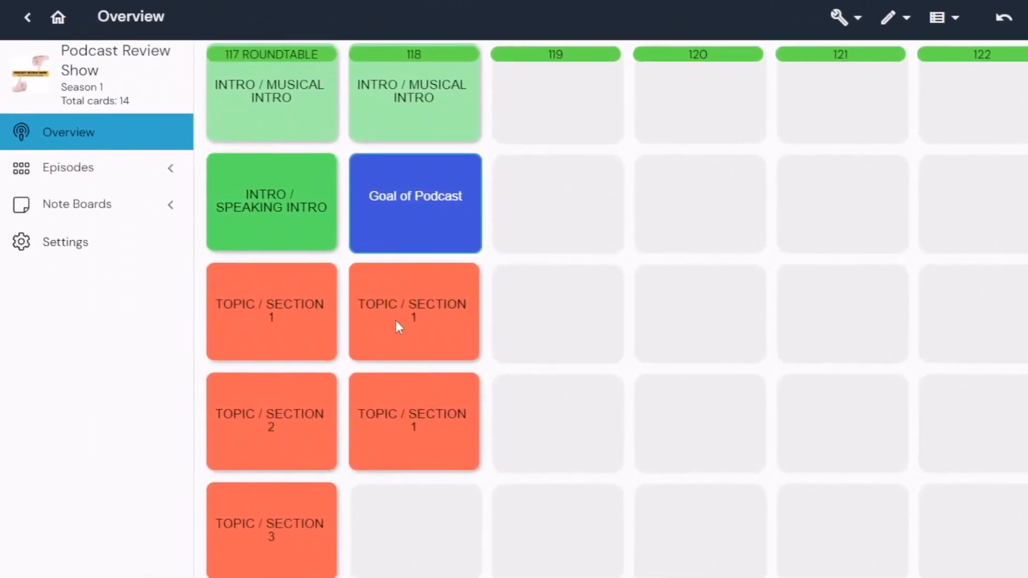
pyautogui.click(396, 320)
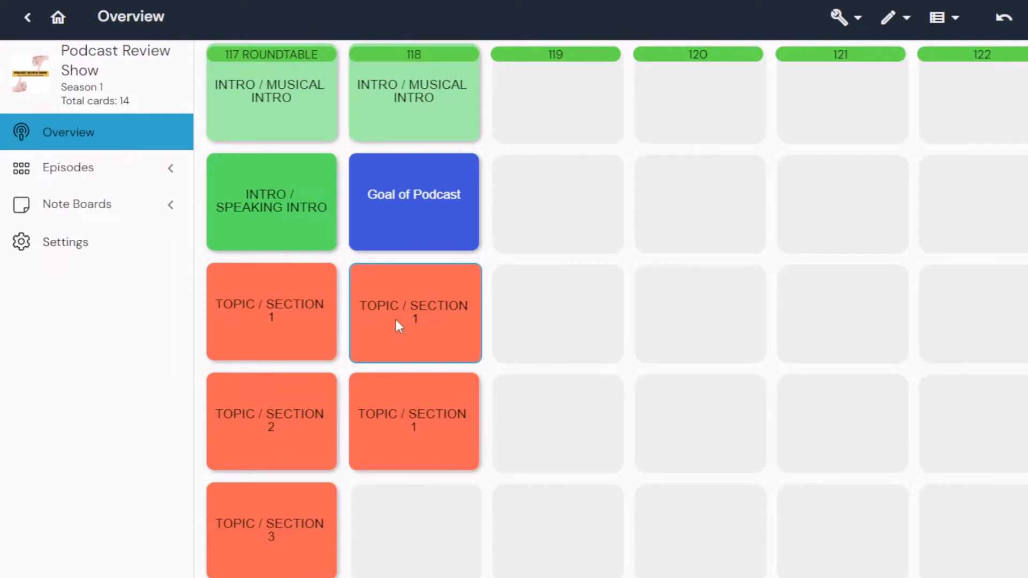
pyautogui.press('Delete')
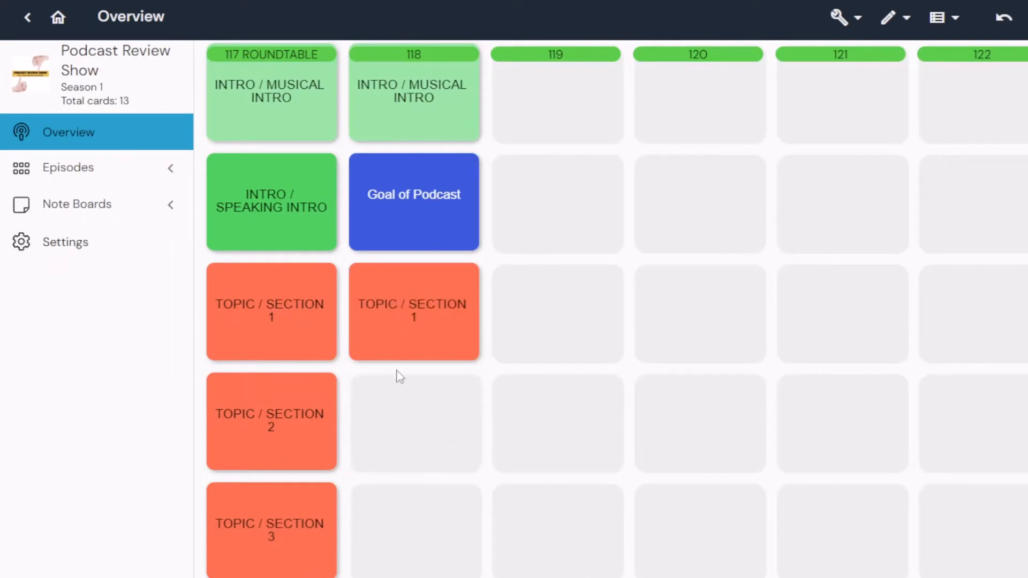
pyautogui.click(404, 311)
pyautogui.press('Delete')
# Copy episode 118's "Goal of Podcast" card into the empty slot directly below it
pyautogui.rightClick(426, 233)
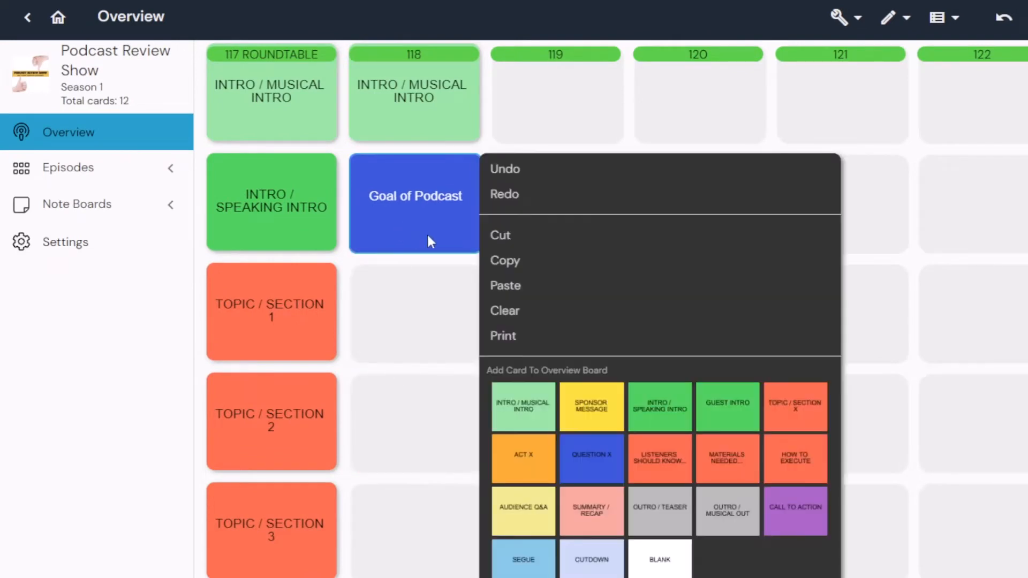
pyautogui.click(497, 272)
pyautogui.rightClick(410, 297)
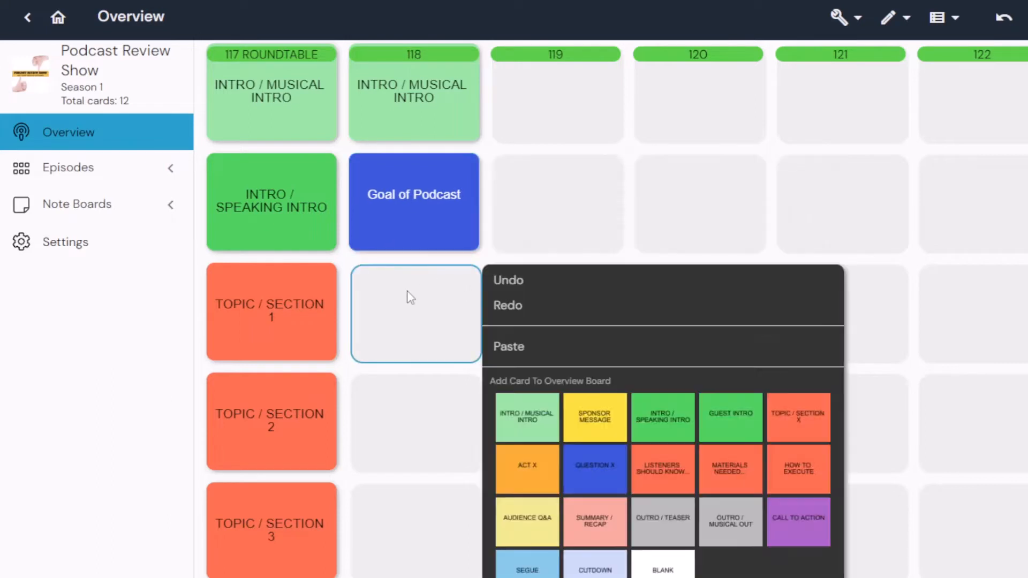
pyautogui.click(501, 345)
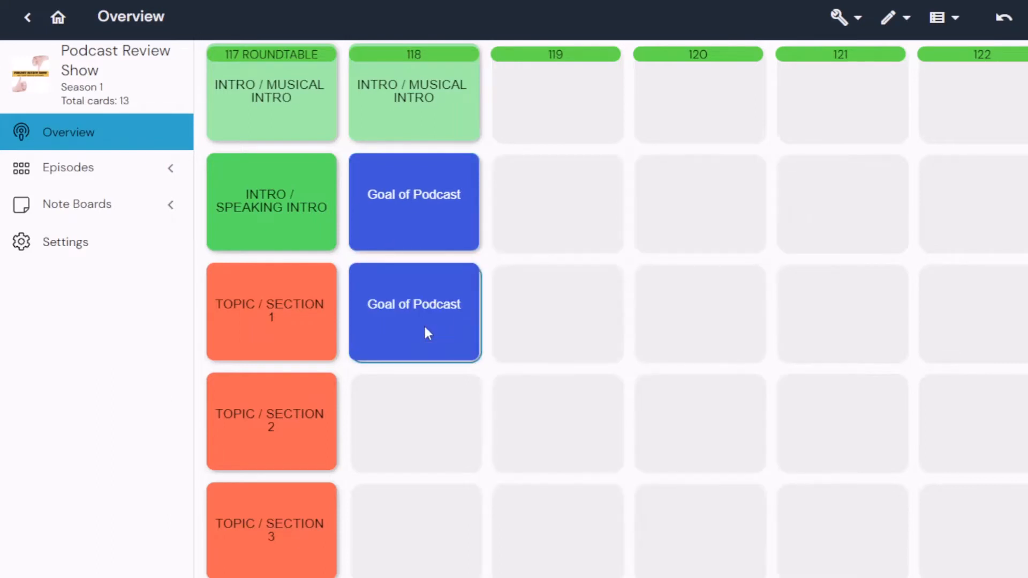
# Replace the text of the copied blue card with "Play Clips"
pyautogui.click(423, 324)
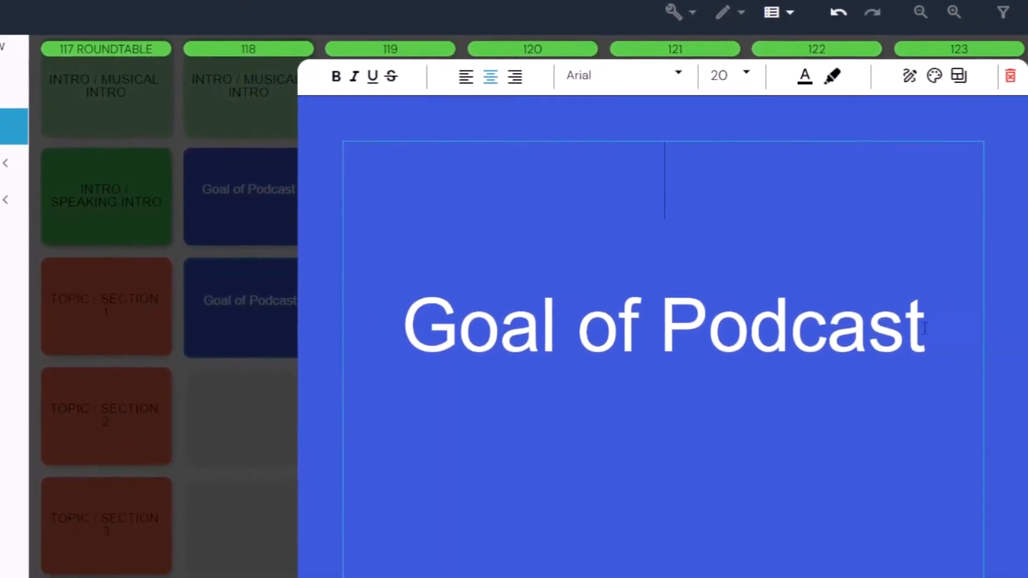
pyautogui.moveTo(922, 338); pyautogui.dragTo(404, 337)
pyautogui.write('Pla')
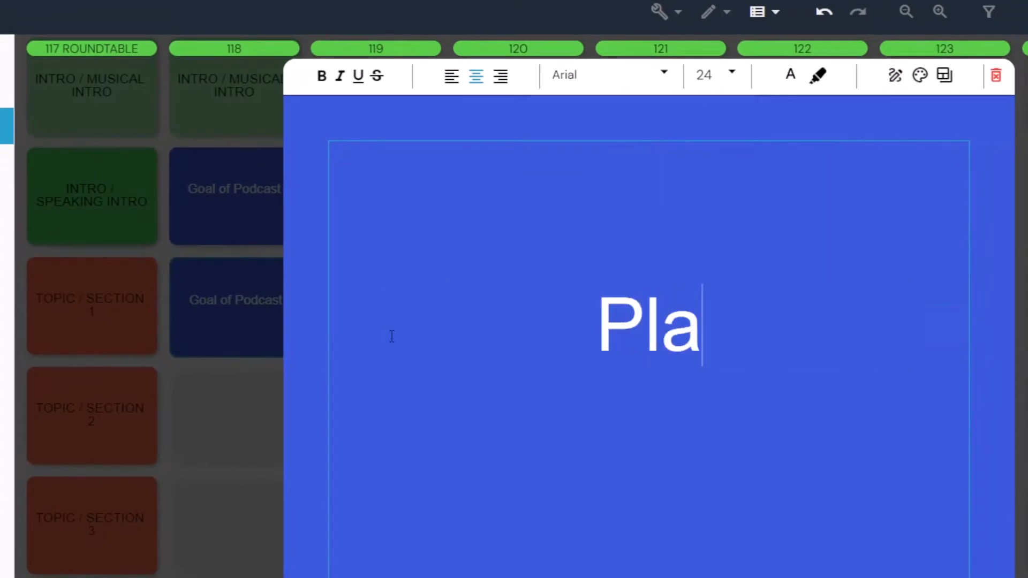
pyautogui.write('y Clips')
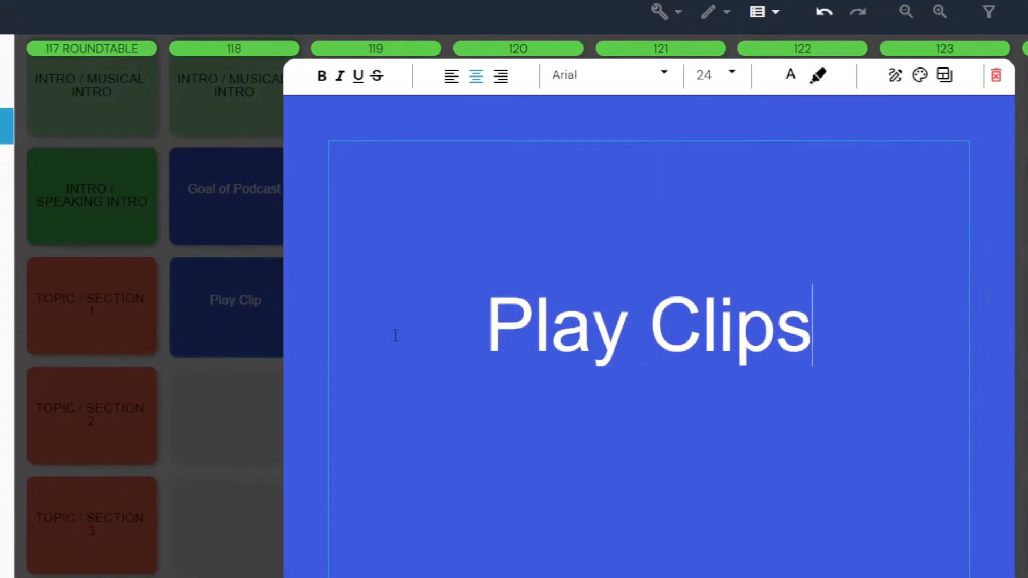
pyautogui.press('Escape')
# Add an OUTRO / MUSICAL OUT card below the "Play Clips" card in episode 118
pyautogui.rightClick(252, 404)
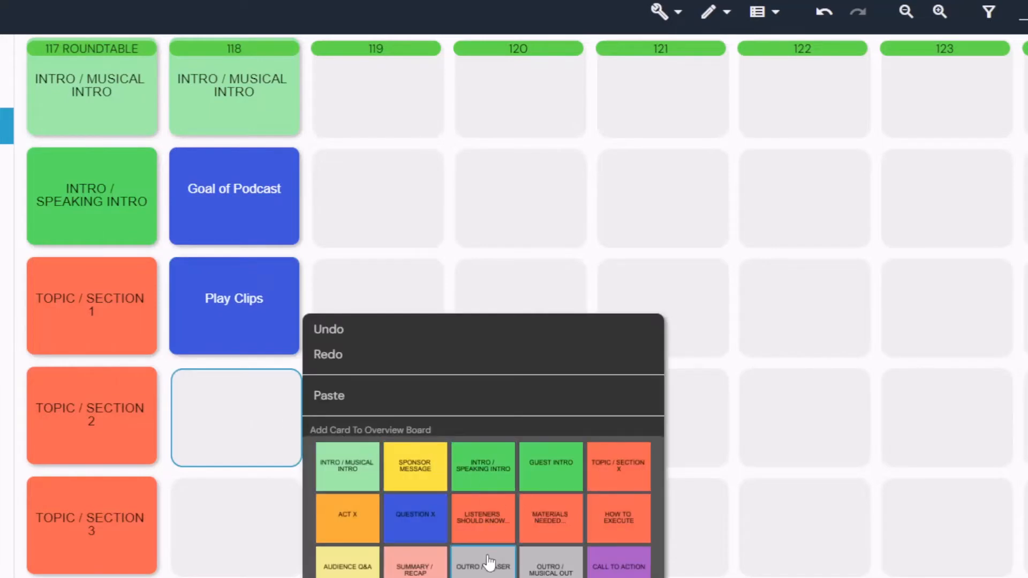
pyautogui.click(549, 570)
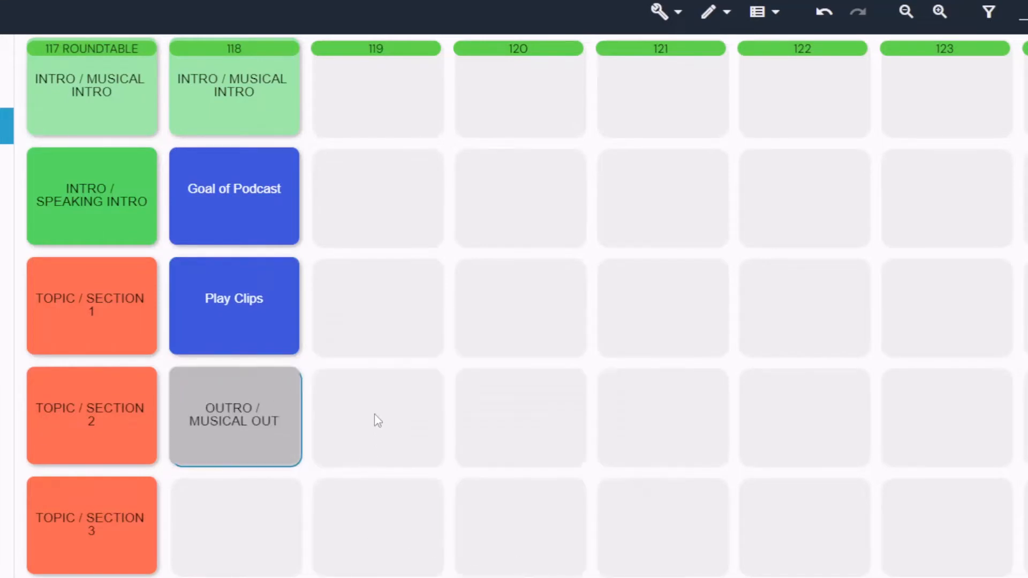
pyautogui.scroll(5, 375, 413)
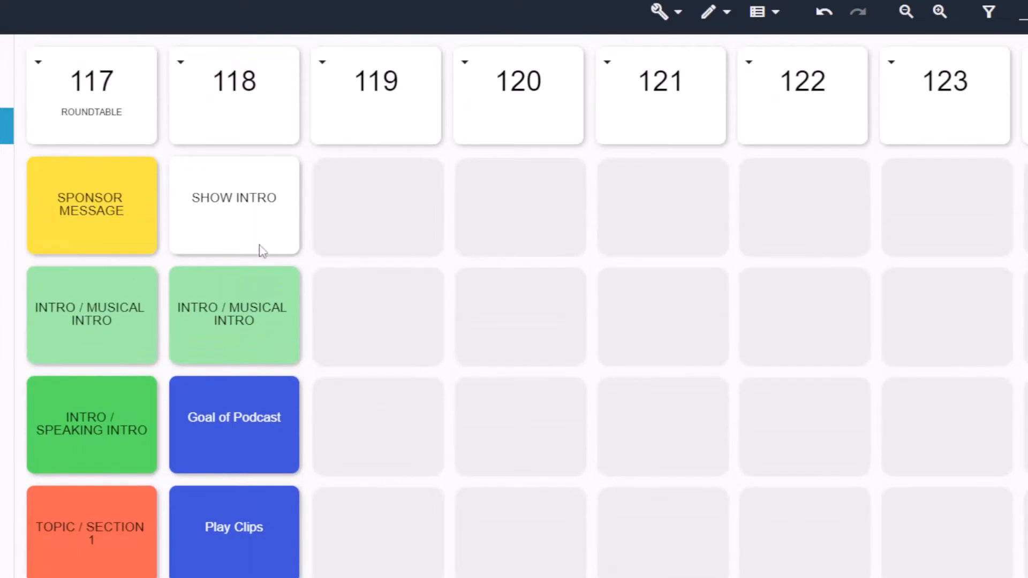
pyautogui.scroll(-5, 240, 252)
pyautogui.scroll(5, 232, 263)
# Save episode 118 as a template named "Podcast Review Show" and apply that template to episode 119
pyautogui.click(182, 64)
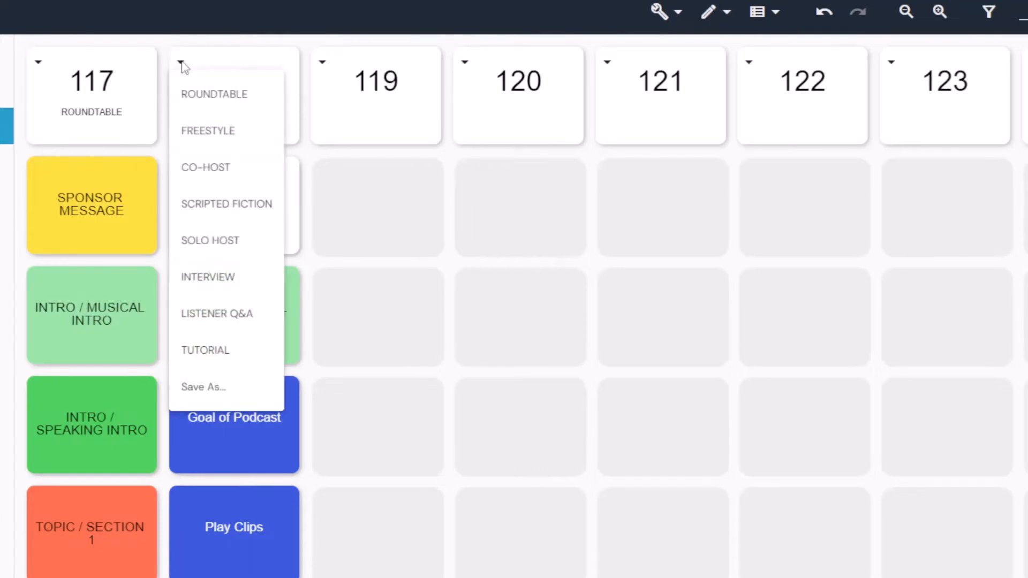
pyautogui.click(207, 396)
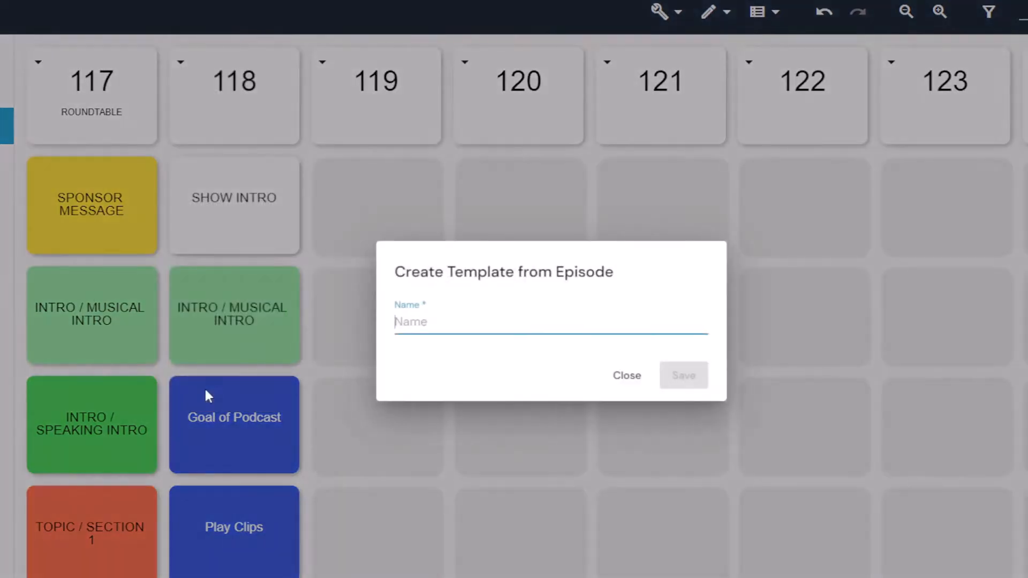
pyautogui.write('Podcast Review Show')
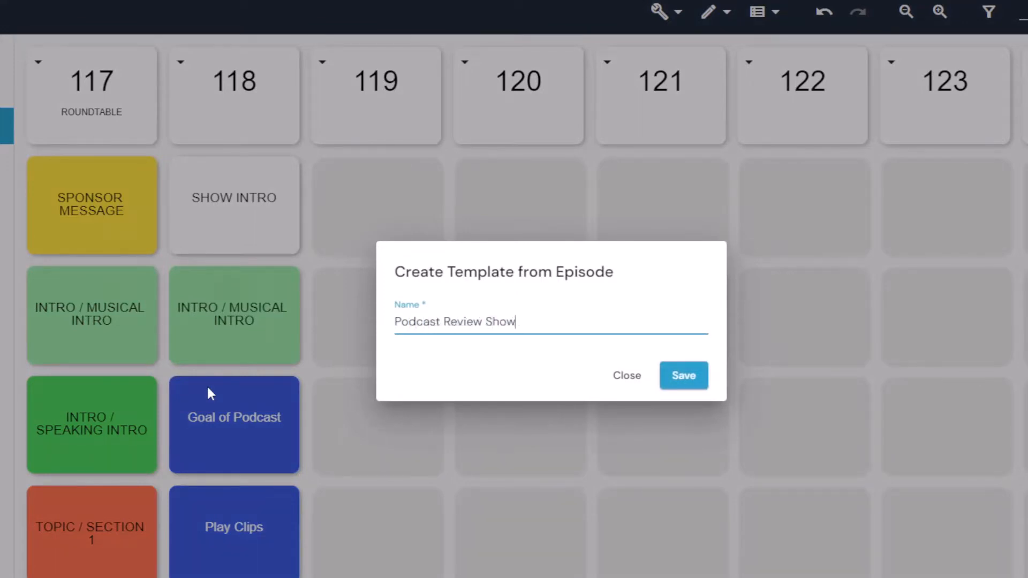
pyautogui.click(682, 382)
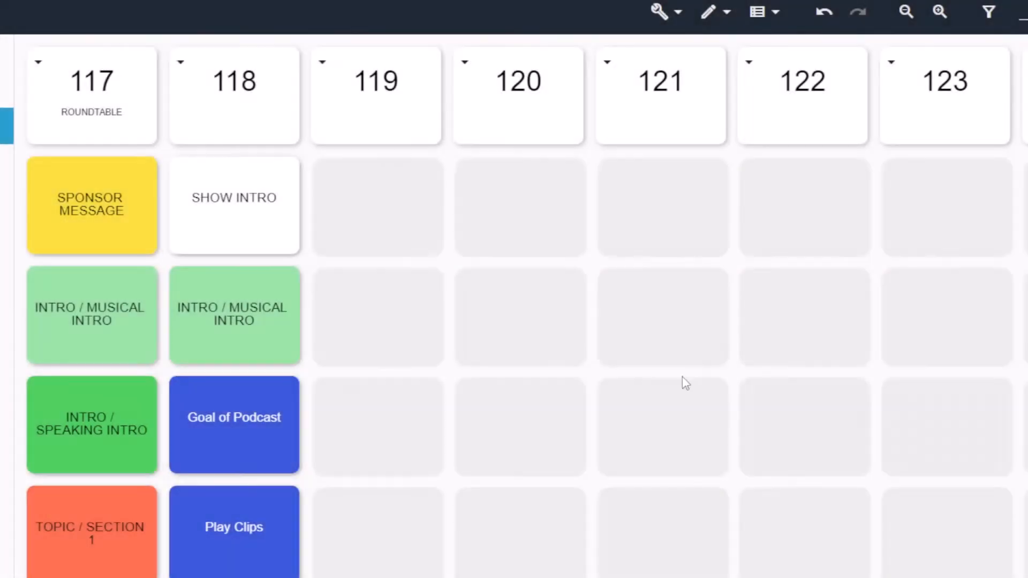
pyautogui.click(323, 65)
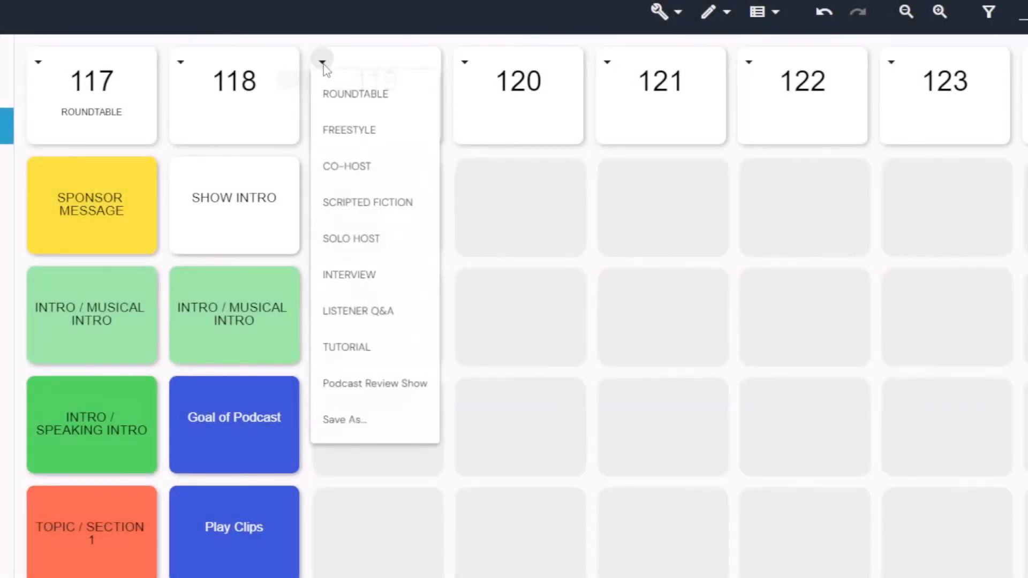
pyautogui.click(375, 388)
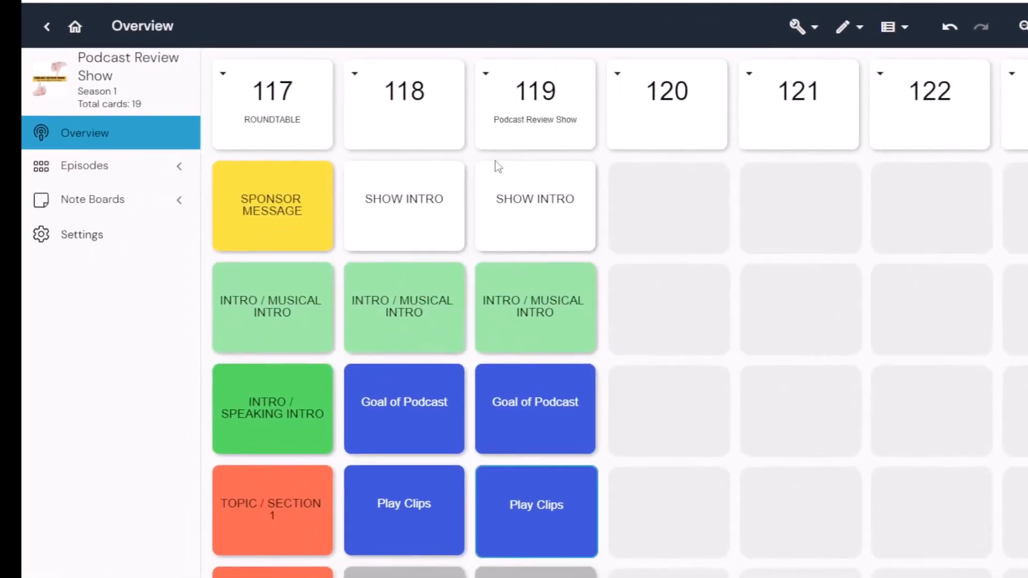
# Open the episode board of episode 118
pyautogui.click(86, 167)
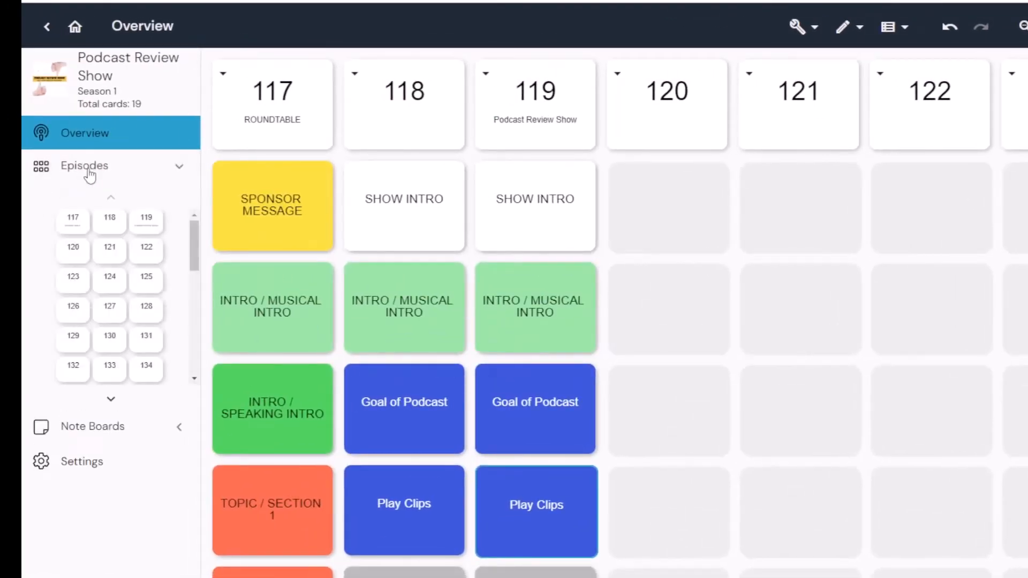
pyautogui.click(110, 224)
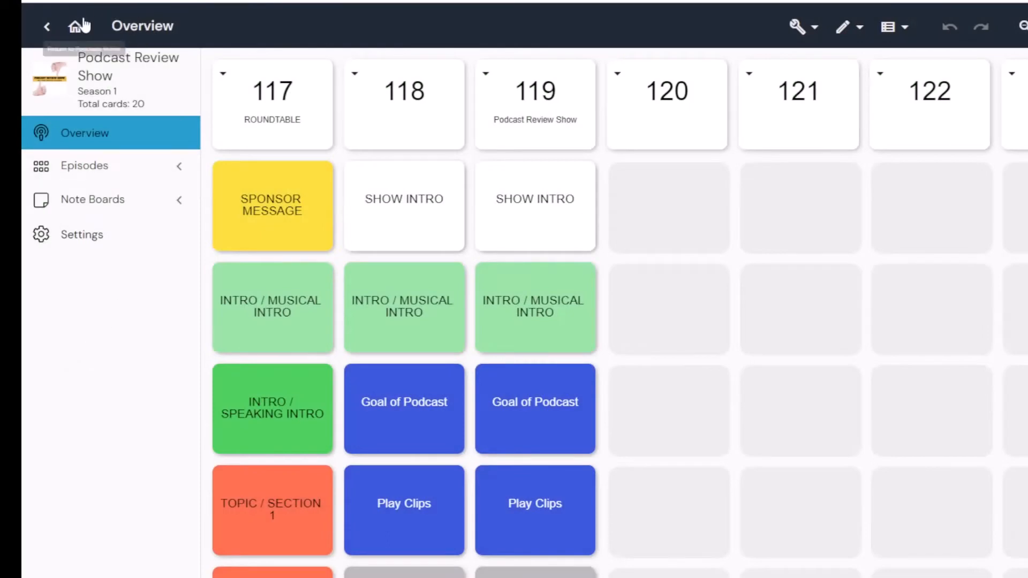
# Return to the podcast list and open the episode 43 board of the Akron Podcast
pyautogui.click(75, 30)
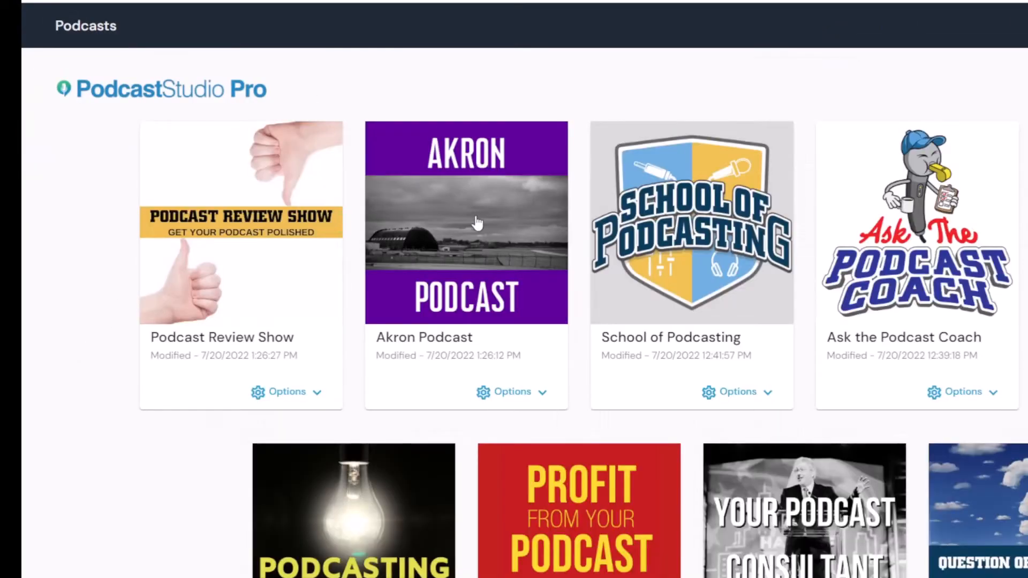
pyautogui.click(476, 221)
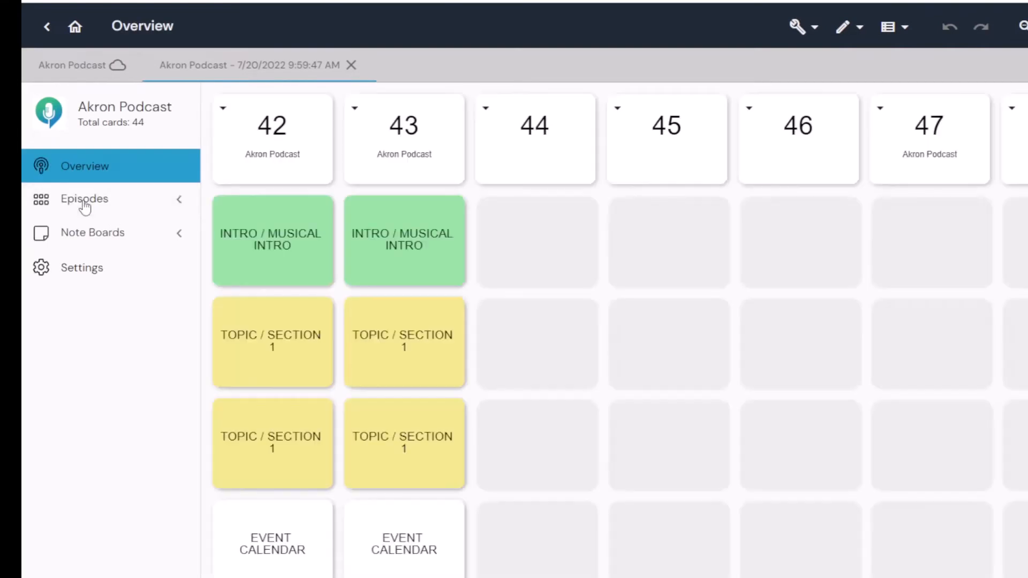
pyautogui.click(179, 199)
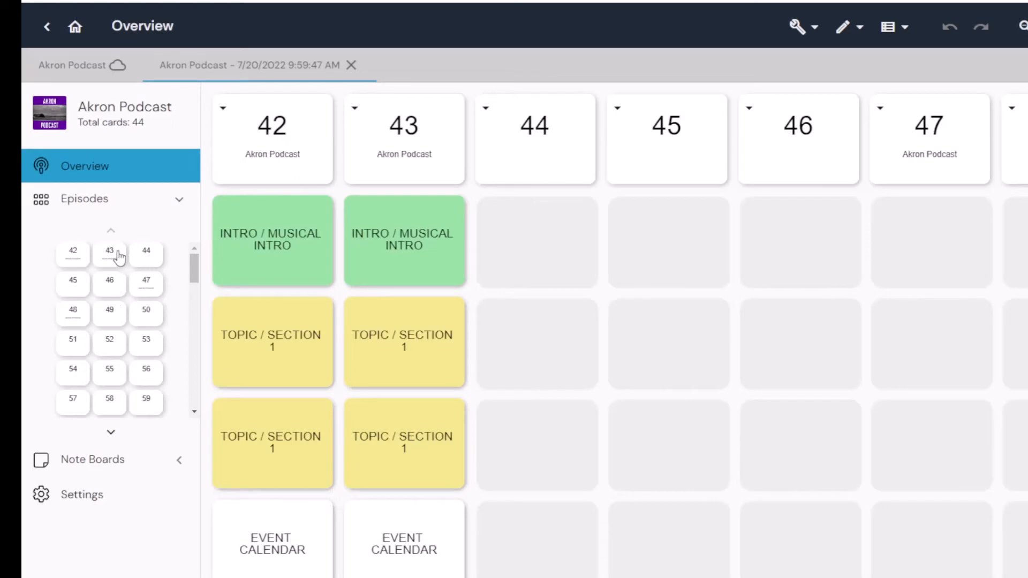
pyautogui.click(113, 252)
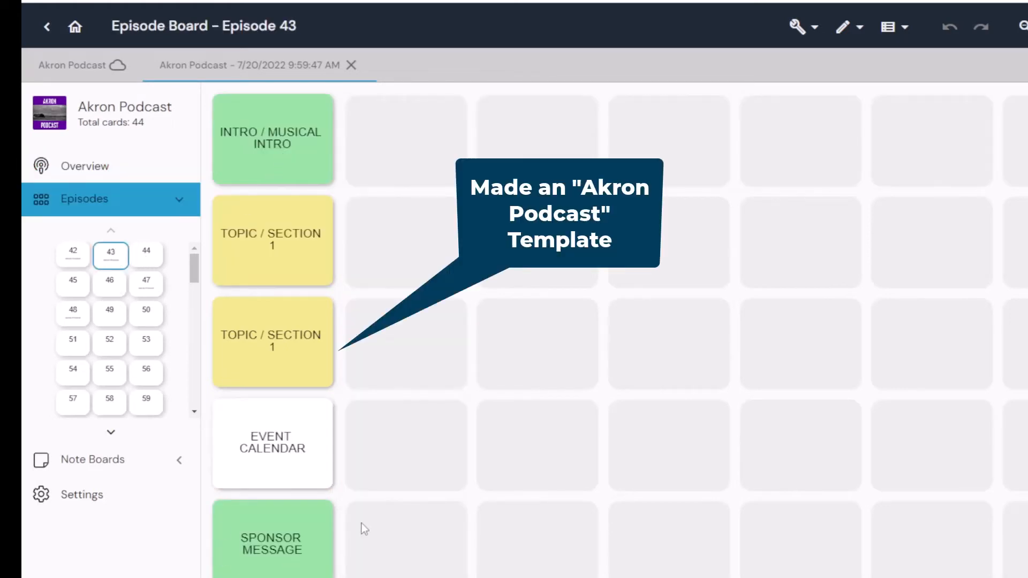
# Move the "Derby News" and "Citizens Review Board" notes from the Notes board to episode 43, beside the first and second TOPIC / SECTION cards
pyautogui.click(97, 475)
pyautogui.click(78, 515)
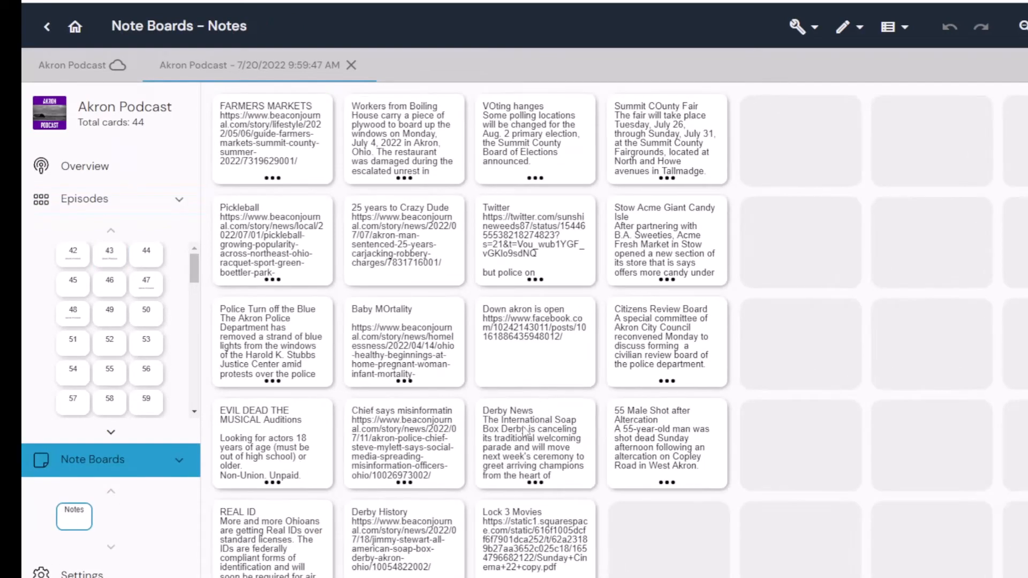
pyautogui.moveTo(525, 431); pyautogui.dragTo(402, 227)
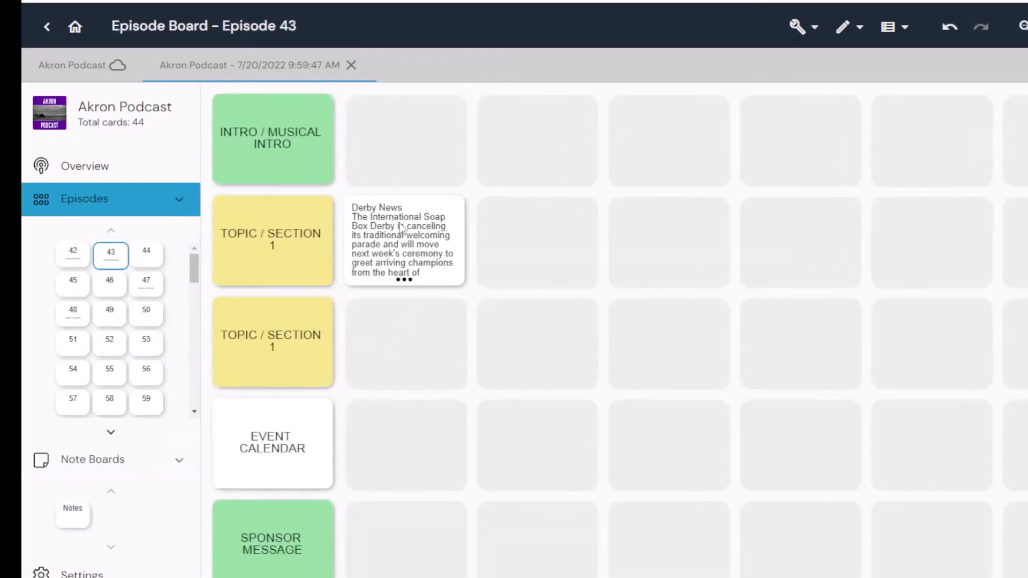
pyautogui.click(74, 517)
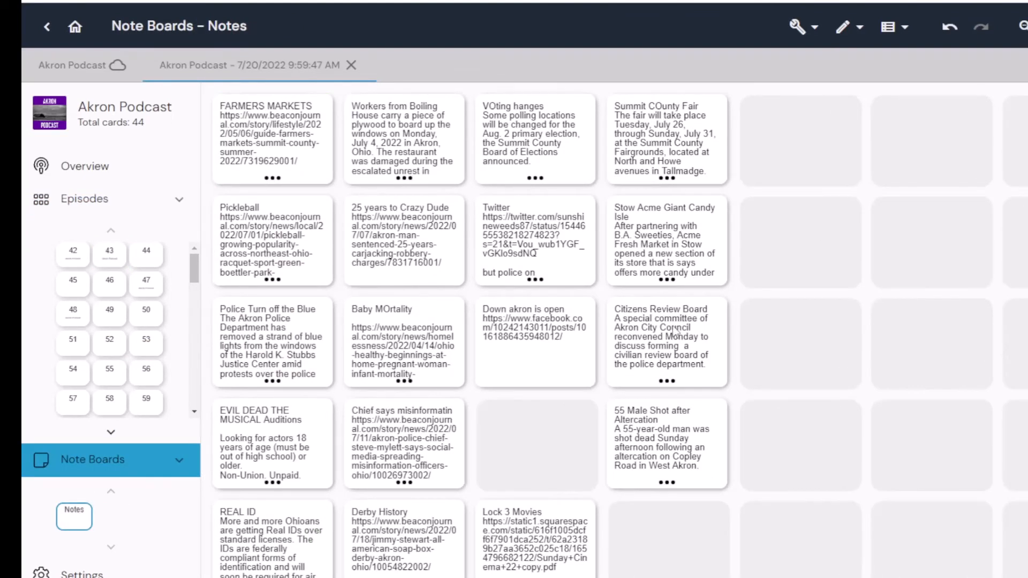
pyautogui.moveTo(675, 331); pyautogui.dragTo(399, 318)
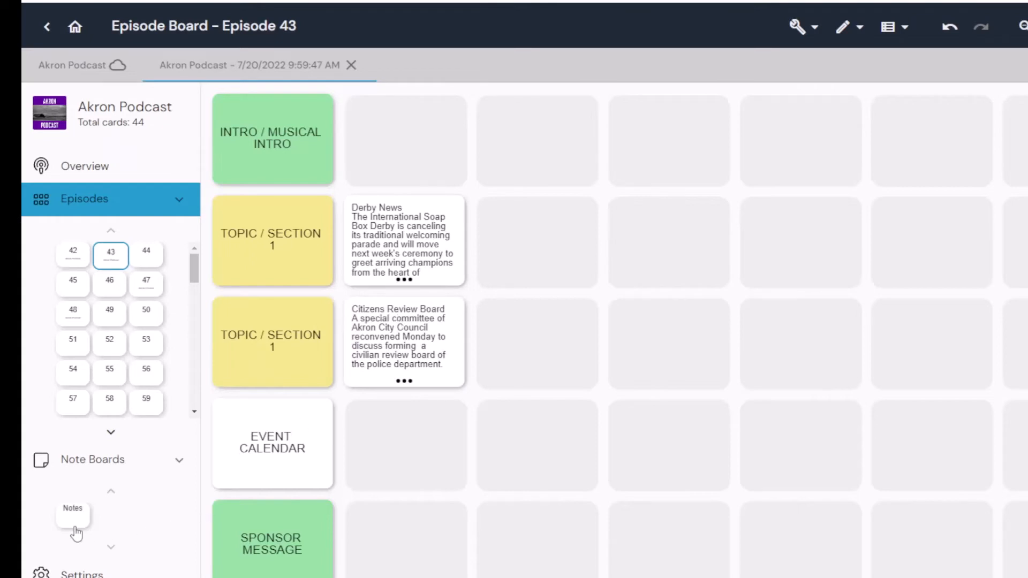
# Return to the podcast list and open the Notes board of Ask the Podcast Coach
pyautogui.click(75, 28)
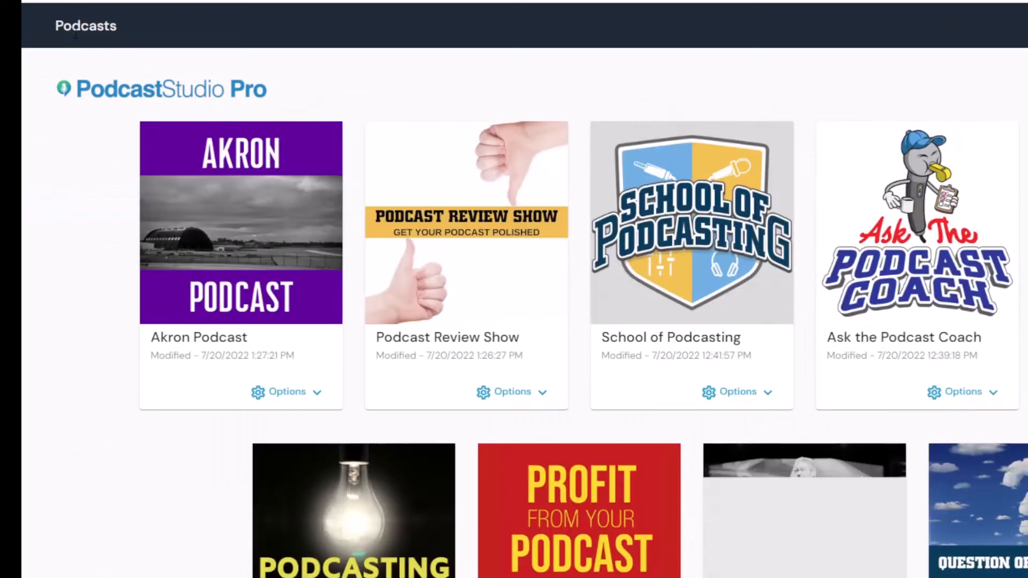
pyautogui.click(892, 263)
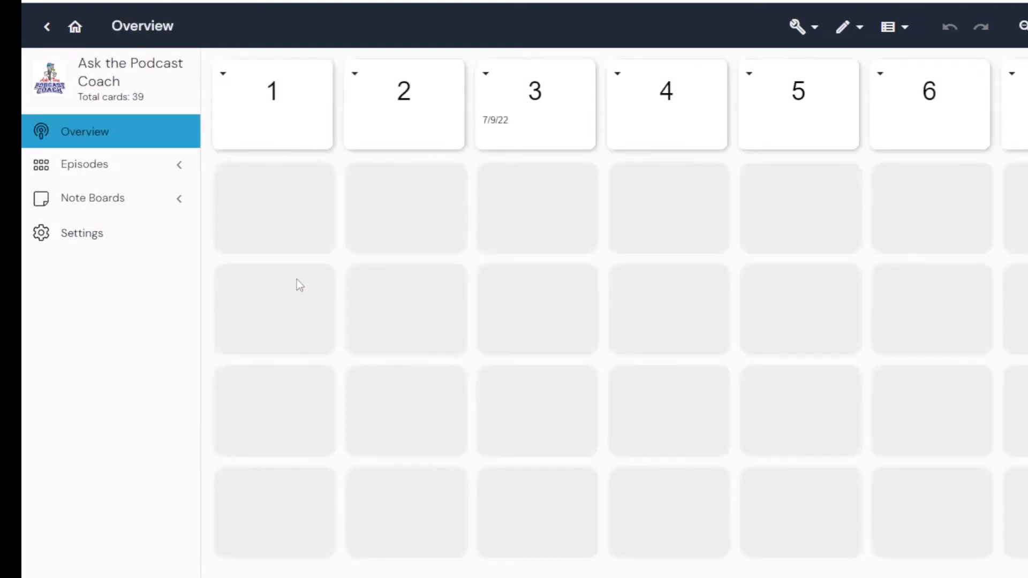
pyautogui.click(96, 201)
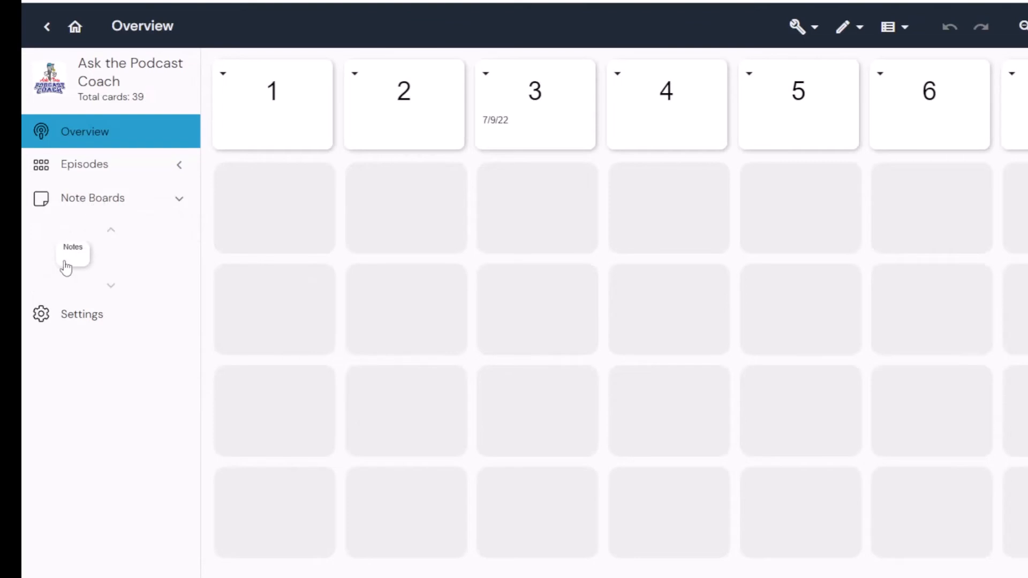
pyautogui.click(69, 262)
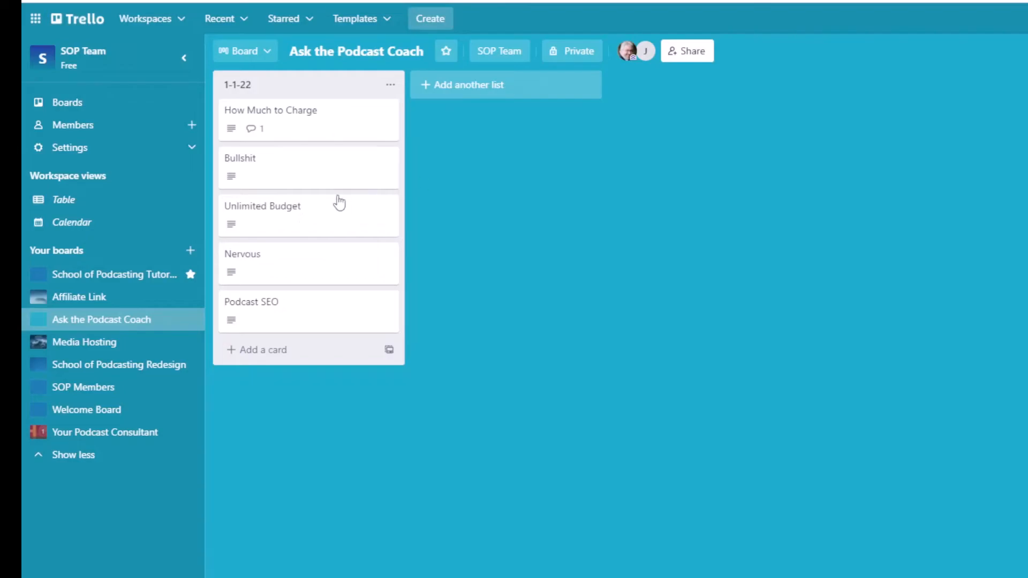
# View the "How Much to Charge" card on the Ask the Podcast Coach board in Trello, and close it
pyautogui.click(277, 110)
pyautogui.click(278, 111)
pyautogui.click(293, 109)
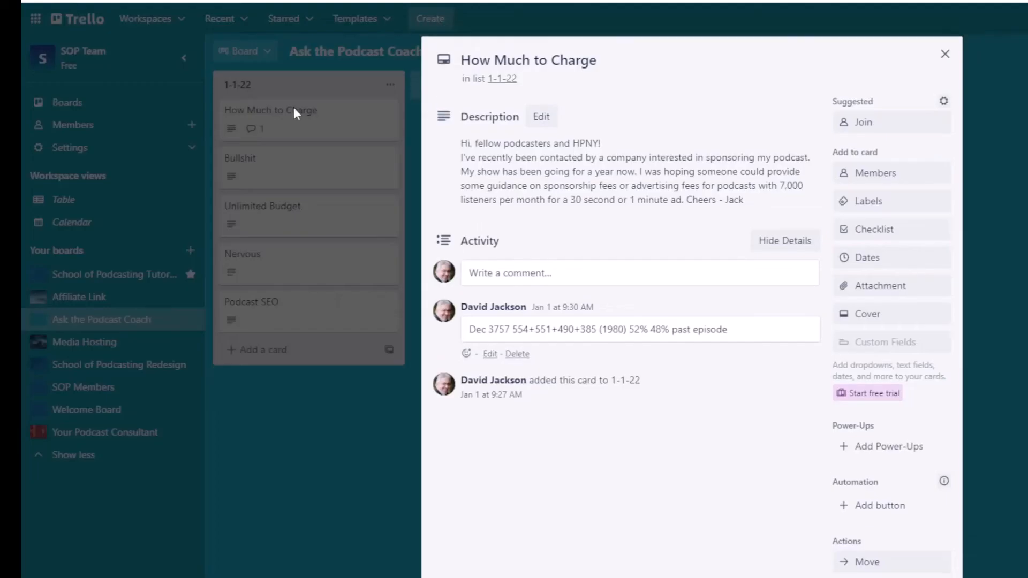
pyautogui.click(945, 53)
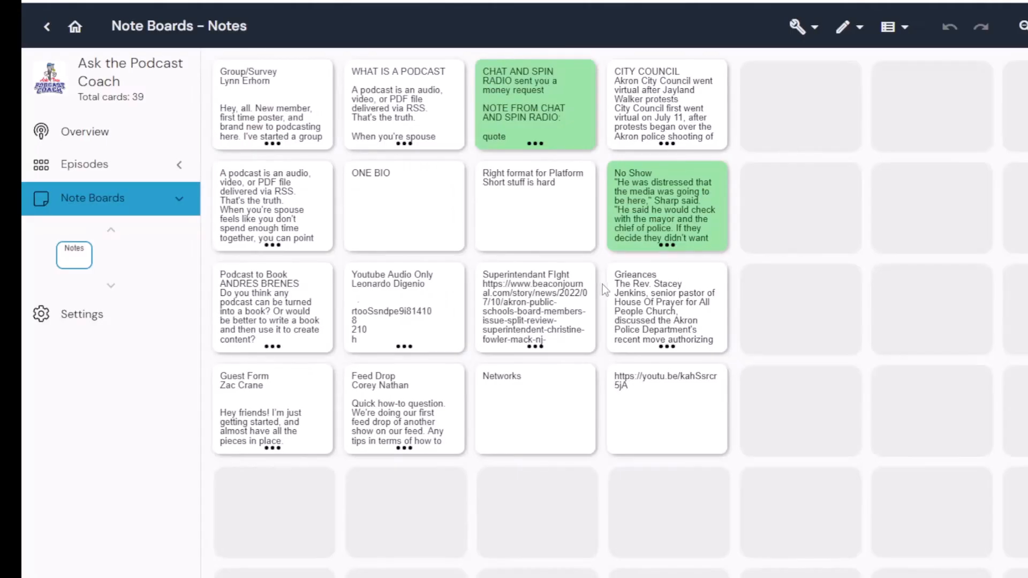
# Open the "Grieances" note, read through its text, set its main color to light green and close it
pyautogui.click(642, 315)
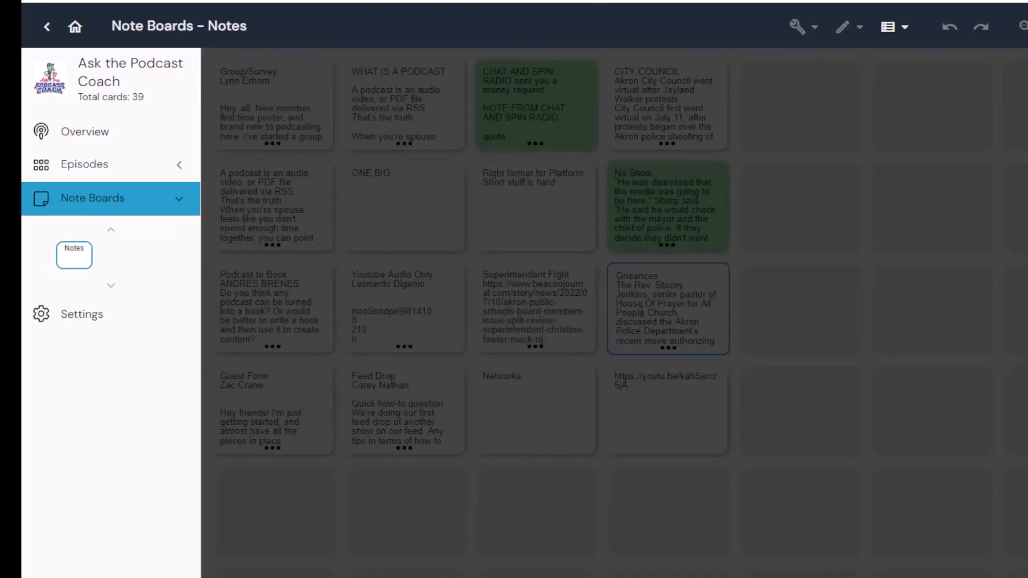
pyautogui.scroll(-3, 629, 295)
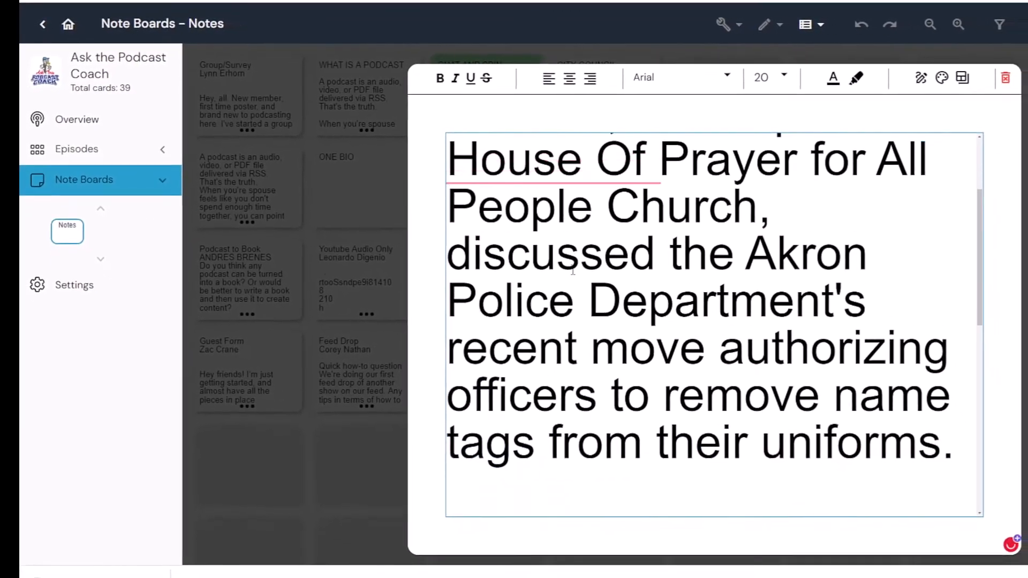
pyautogui.scroll(-5, 572, 272)
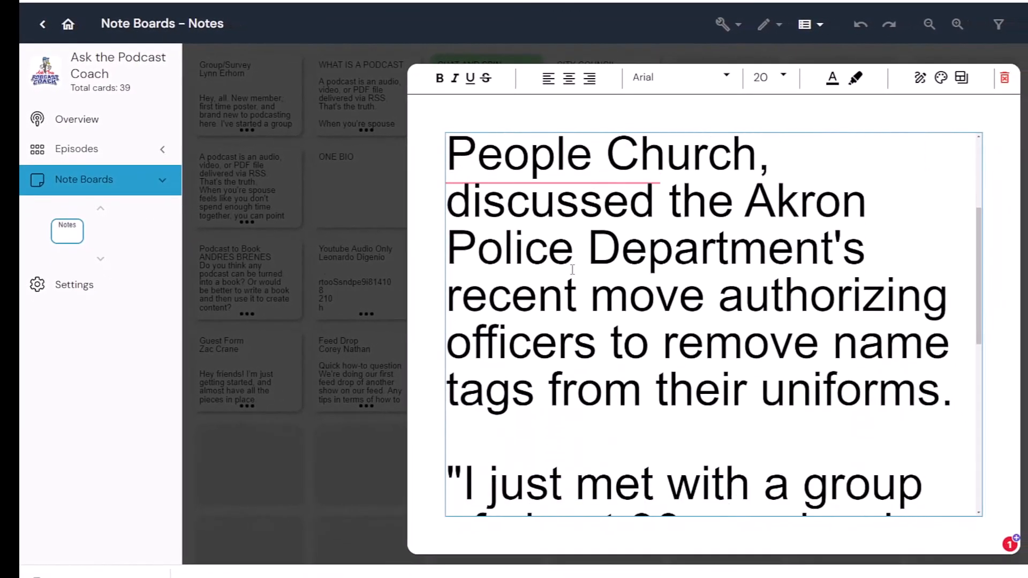
pyautogui.scroll(-3, 572, 270)
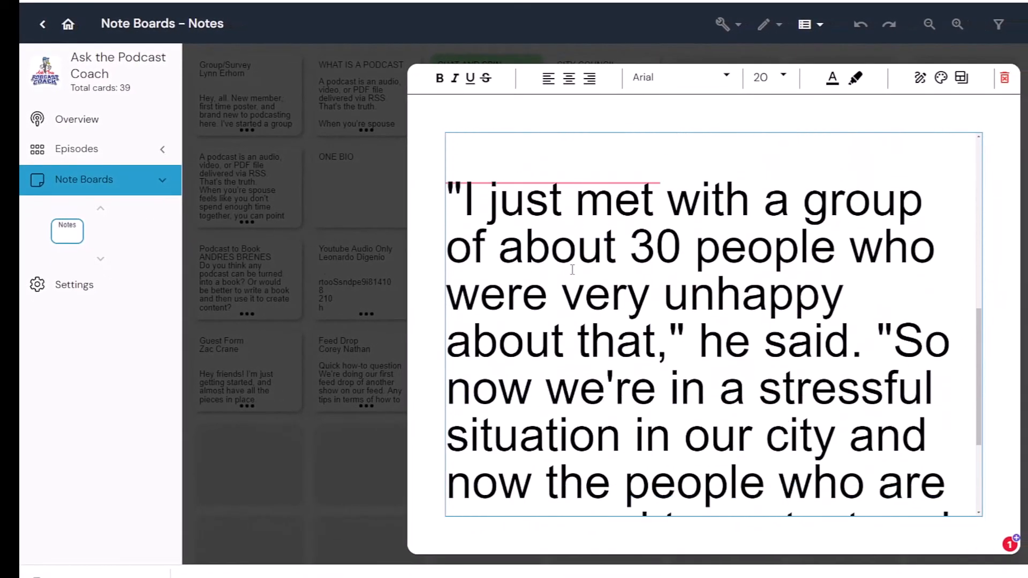
pyautogui.scroll(8, 572, 269)
pyautogui.scroll(2, 543, 268)
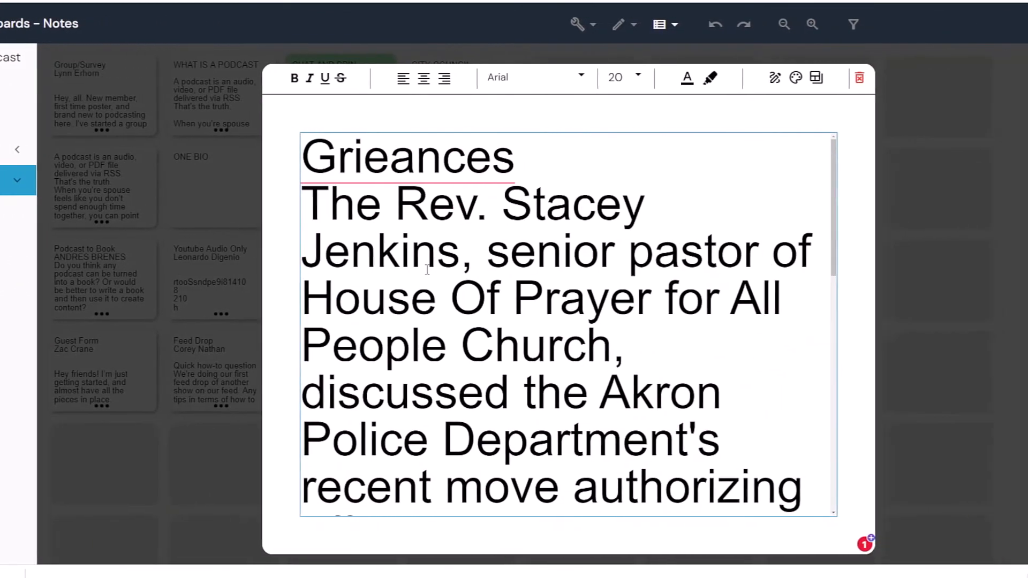
pyautogui.click(782, 89)
pyautogui.moveTo(804, 109)
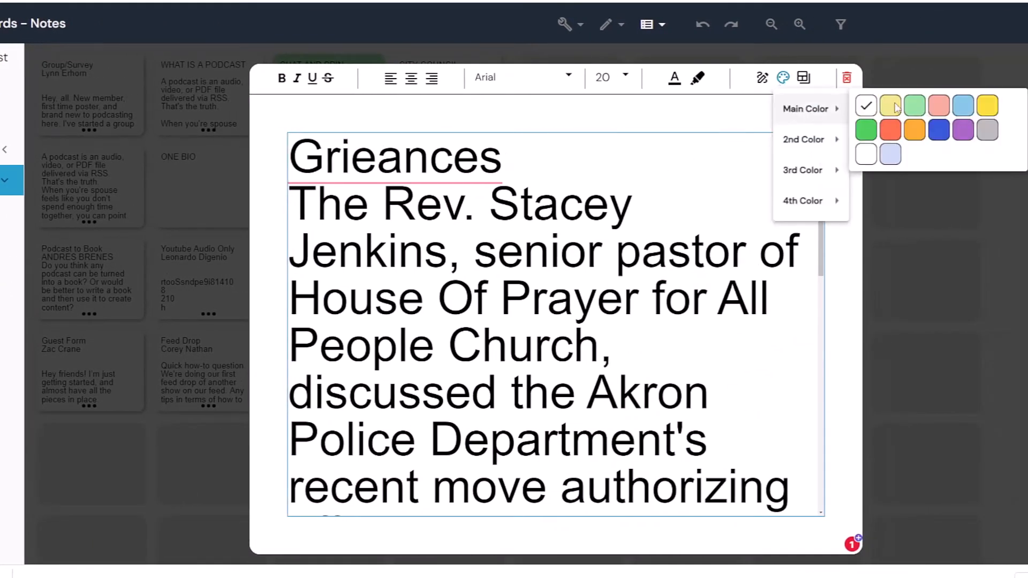
pyautogui.click(915, 107)
pyautogui.click(921, 175)
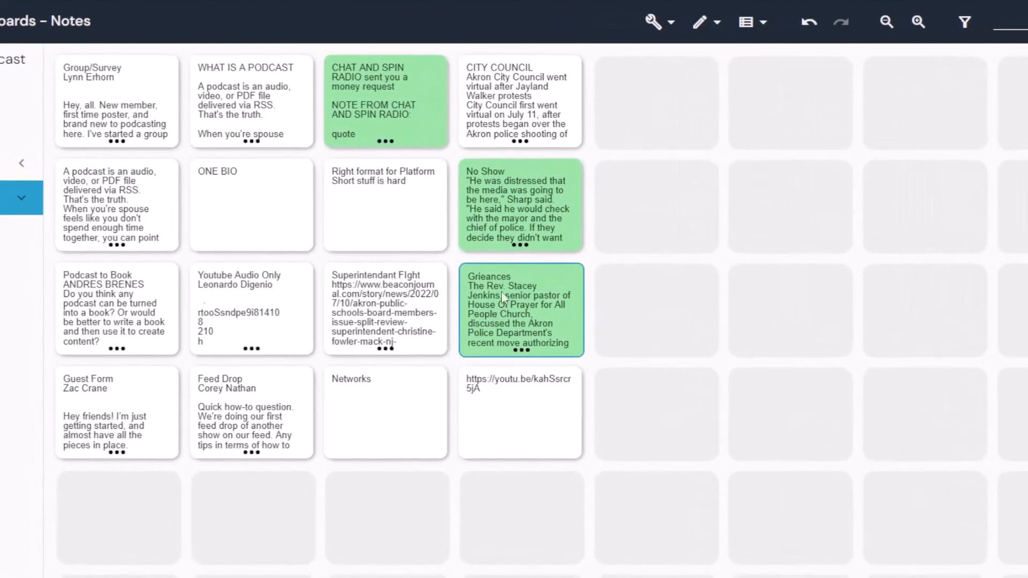
# Select the three green notes together, examine the report download options including the additional ones, cancel without downloading and clear the selection
pyautogui.click(525, 203)
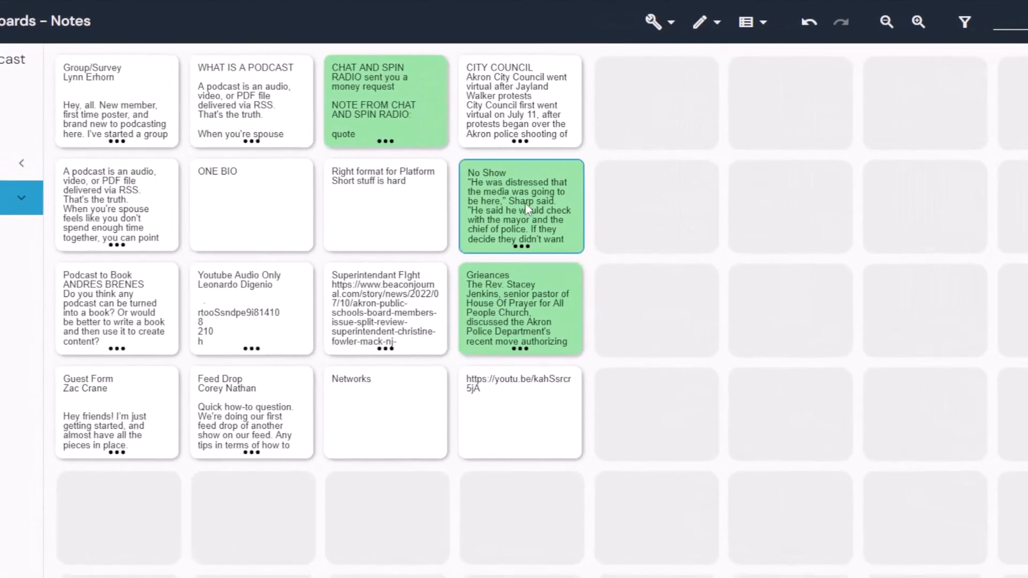
pyautogui.keyDown('ctrl'); pyautogui.click(502, 332); pyautogui.keyUp('ctrl')
pyautogui.keyDown('ctrl'); pyautogui.click(397, 87); pyautogui.keyUp('ctrl')
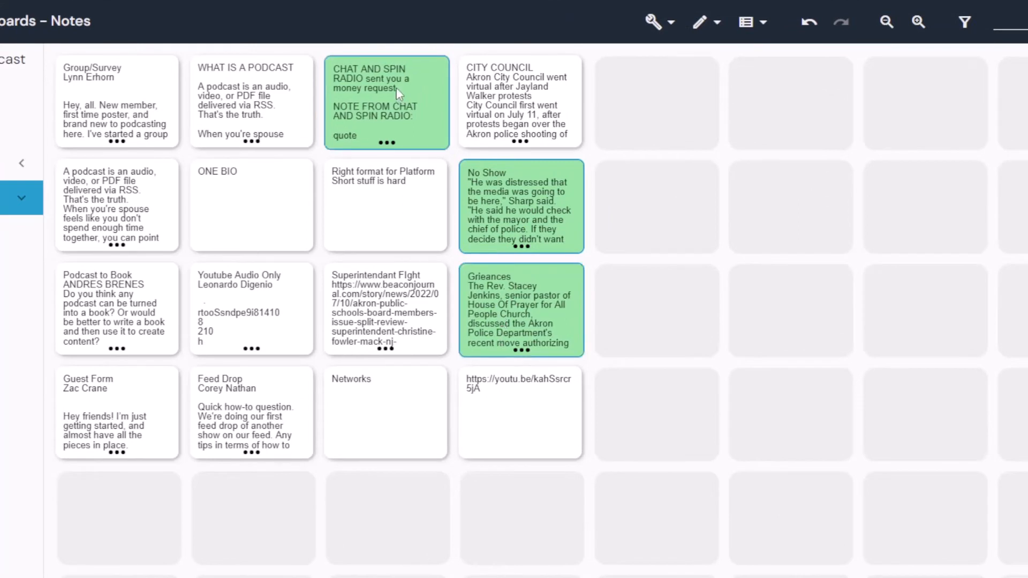
pyautogui.click(671, 22)
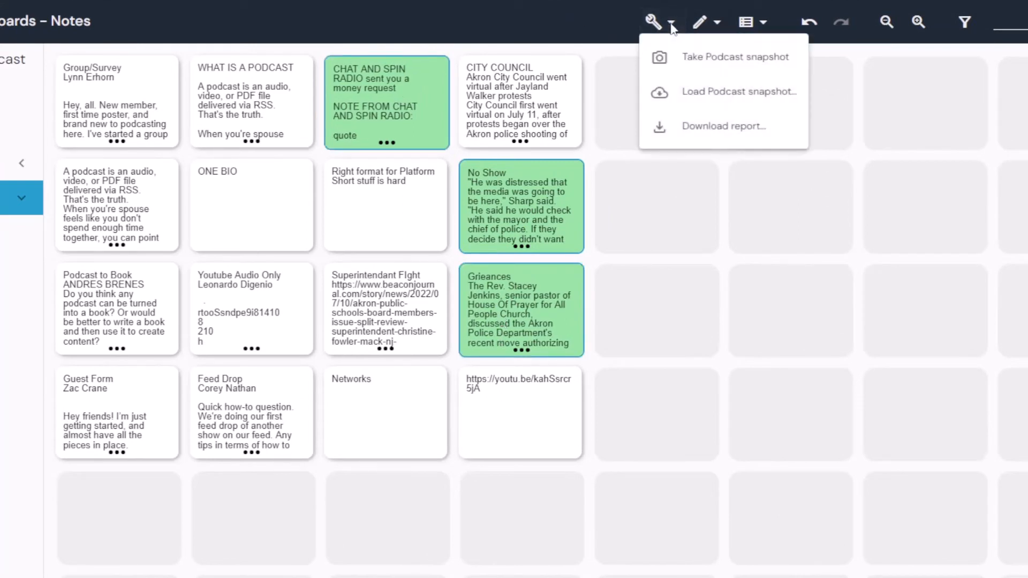
pyautogui.click(687, 128)
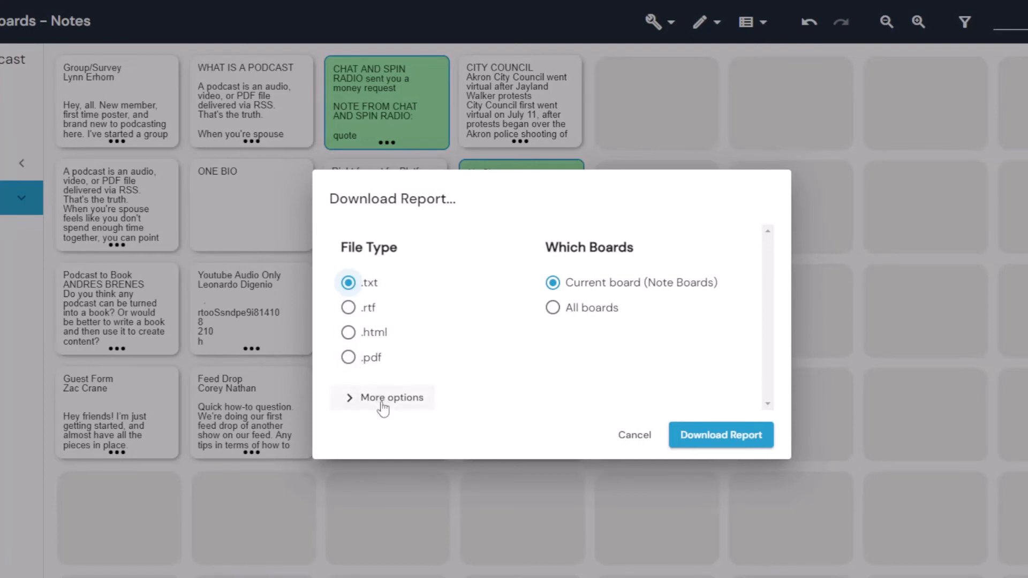
pyautogui.click(355, 403)
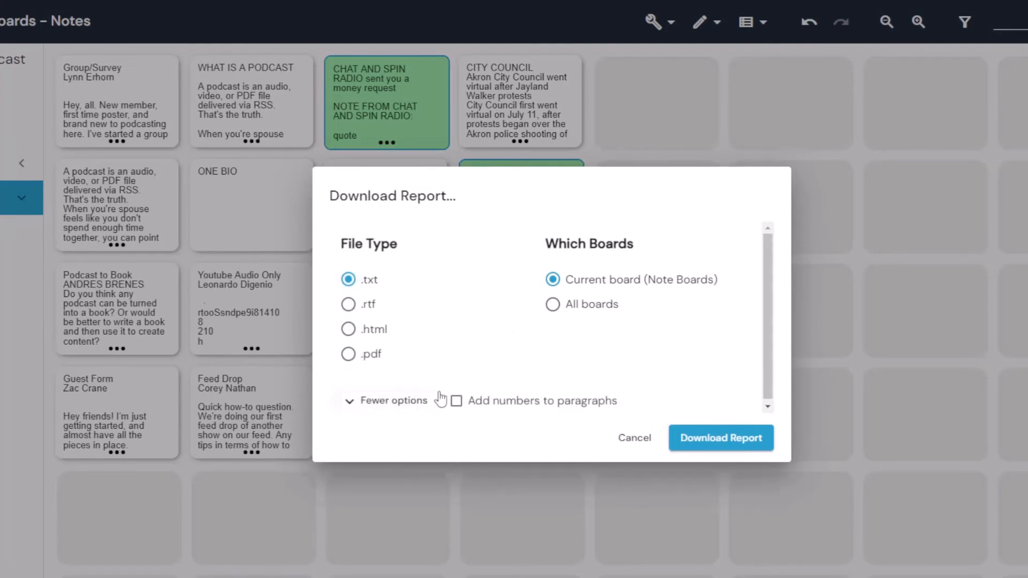
pyautogui.click(634, 438)
pyautogui.click(658, 129)
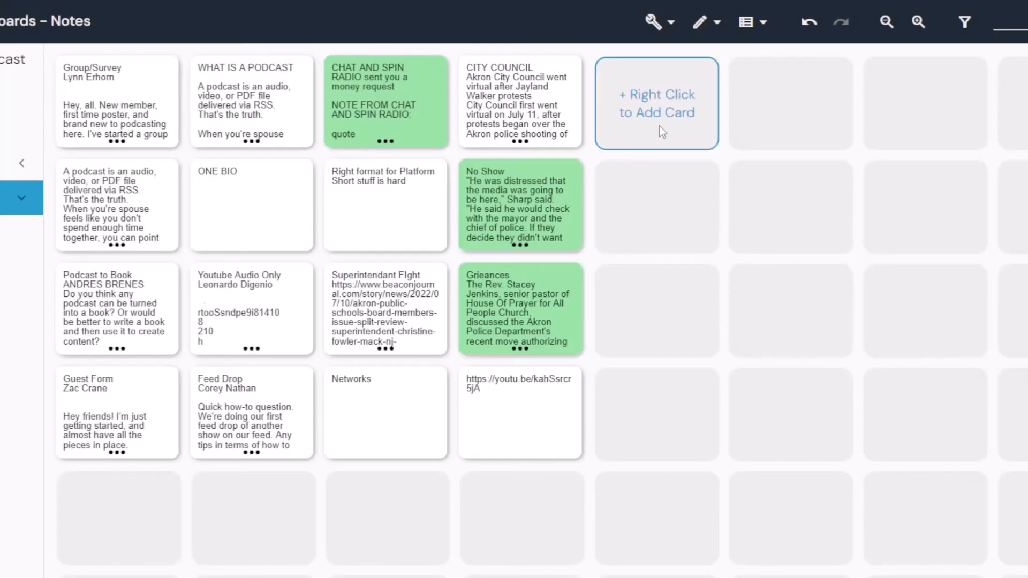
# Look over the board's tool commands and display options, and return to the podcast list
pyautogui.click(666, 27)
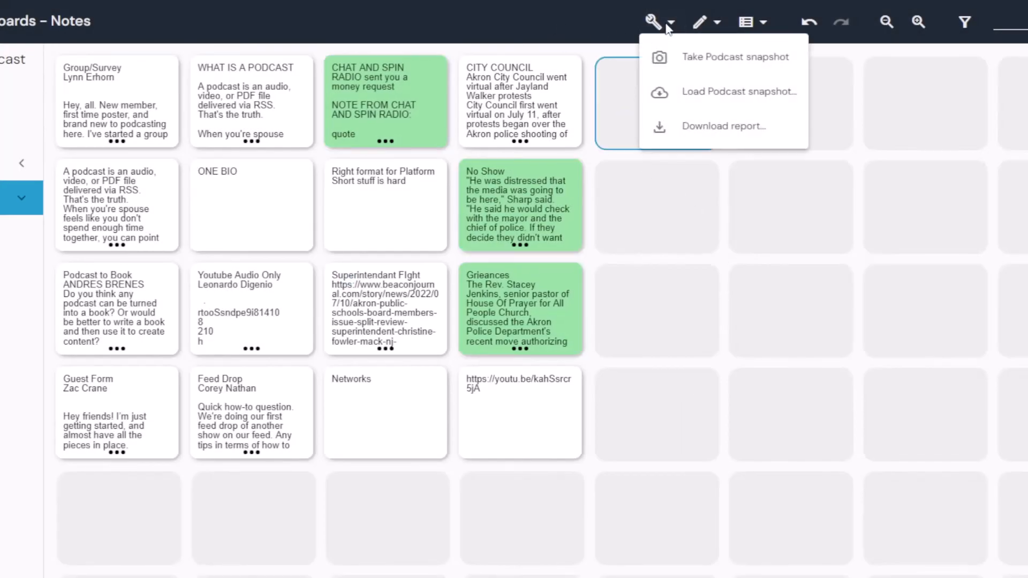
pyautogui.click(653, 20)
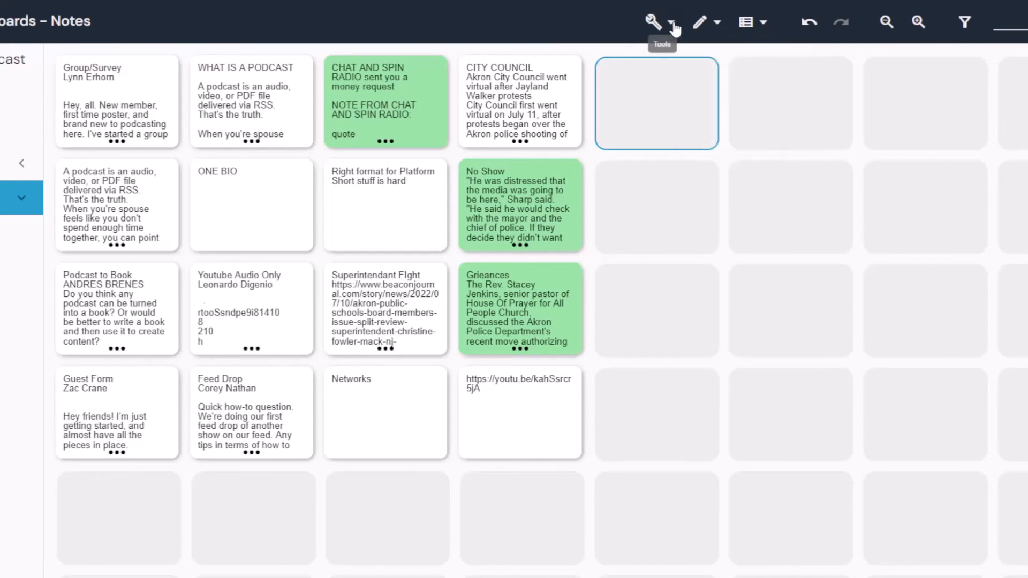
pyautogui.click(763, 21)
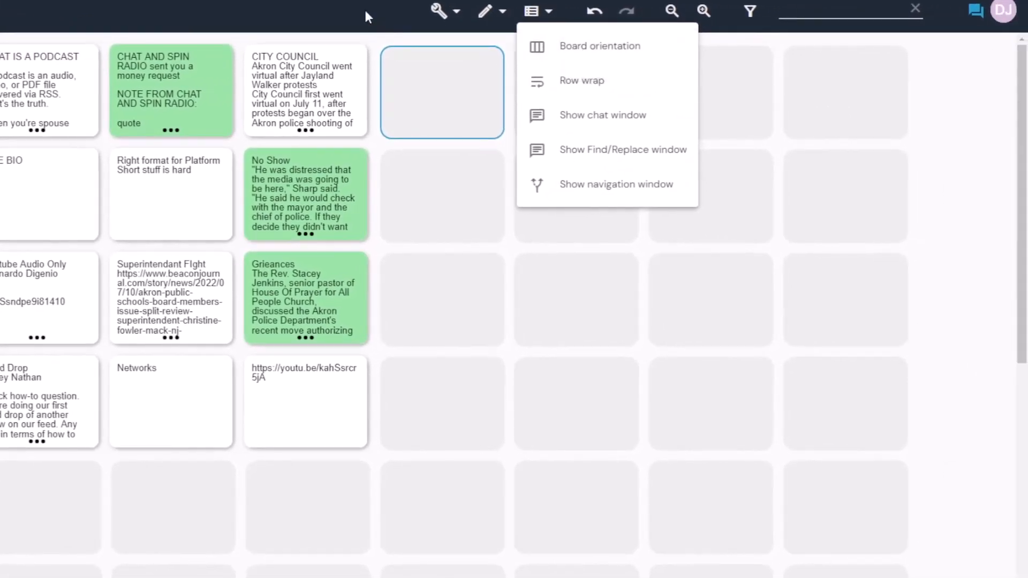
pyautogui.click(577, 20)
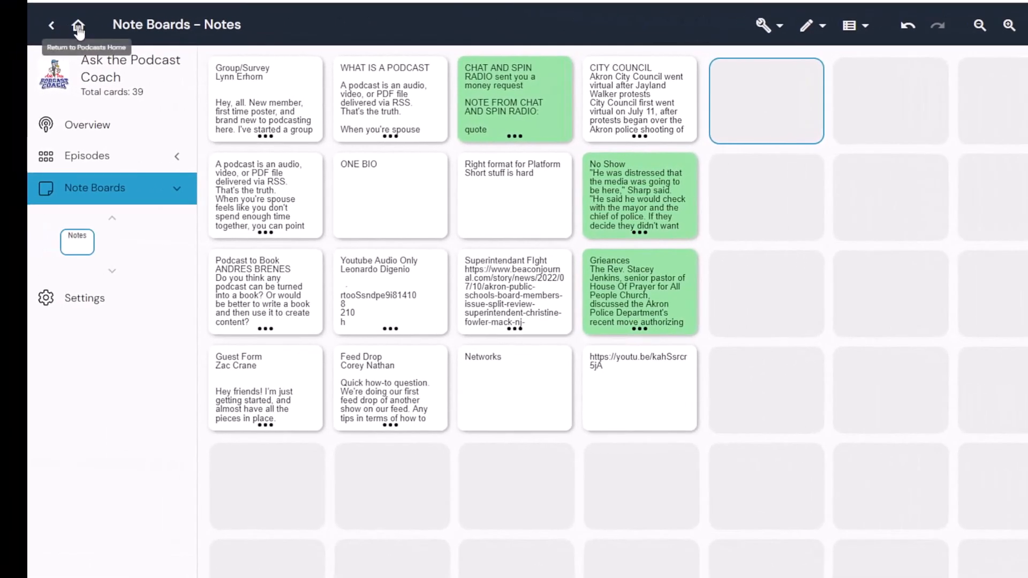
pyautogui.click(78, 28)
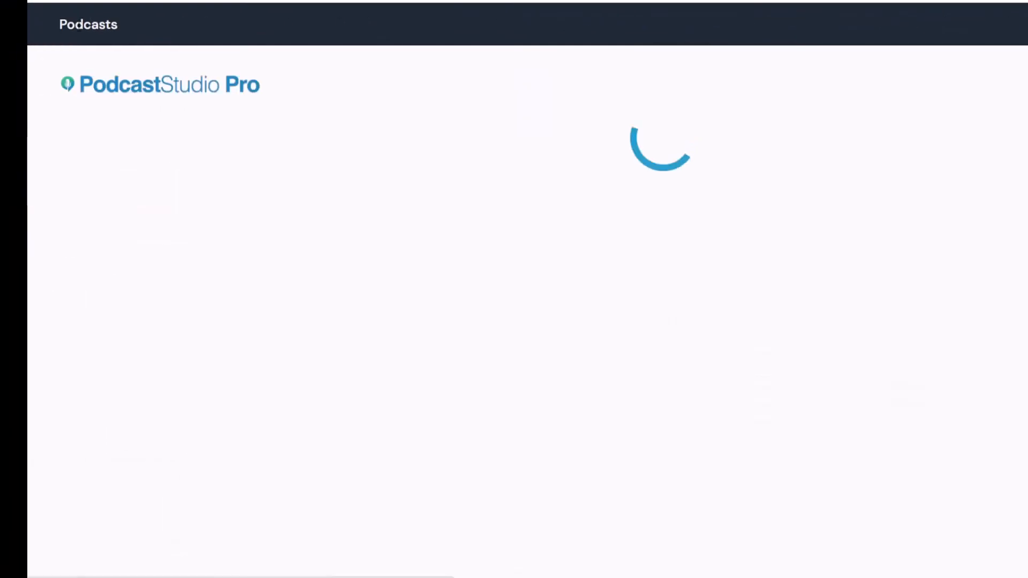